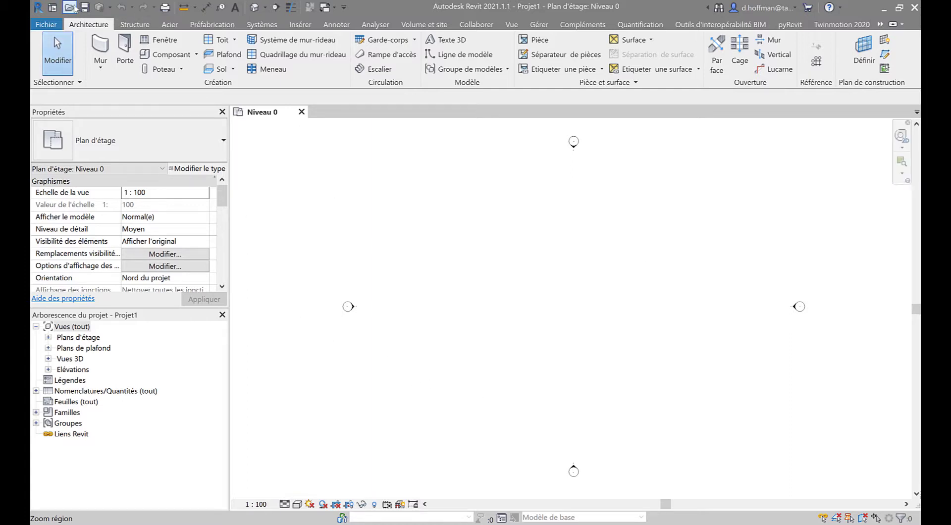
# Create a new family from the Plantes métriques.rft template
pyautogui.click(42, 25)
pyautogui.moveTo(74, 78)
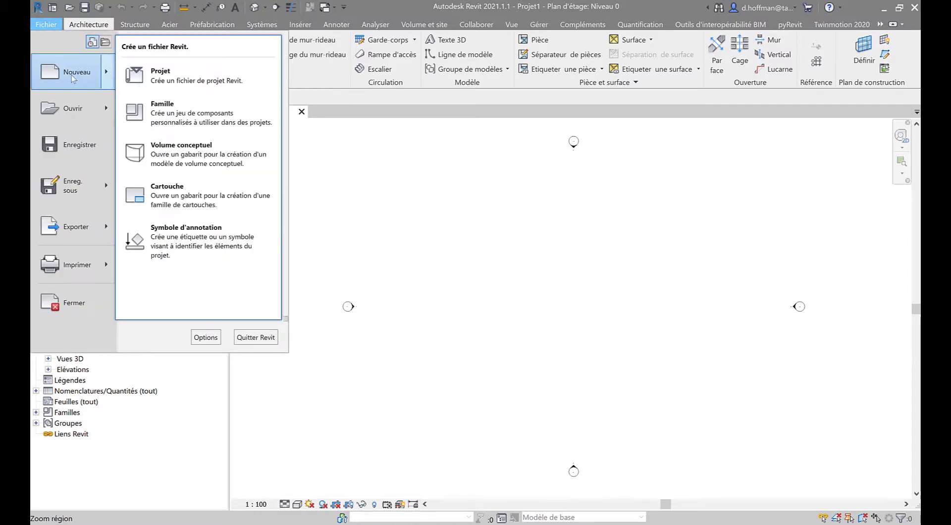
pyautogui.click(163, 111)
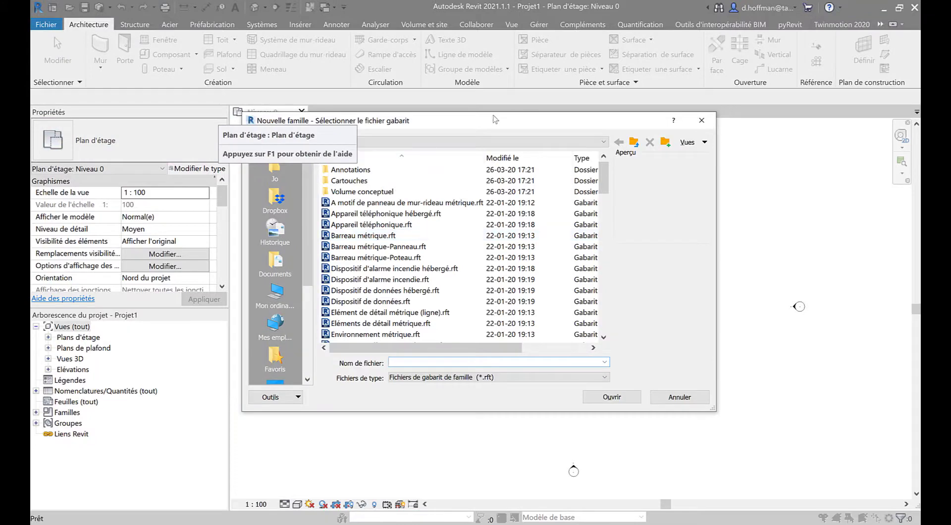
pyautogui.moveTo(493, 120); pyautogui.dragTo(645, 85)
pyautogui.scroll(-10, 562, 238)
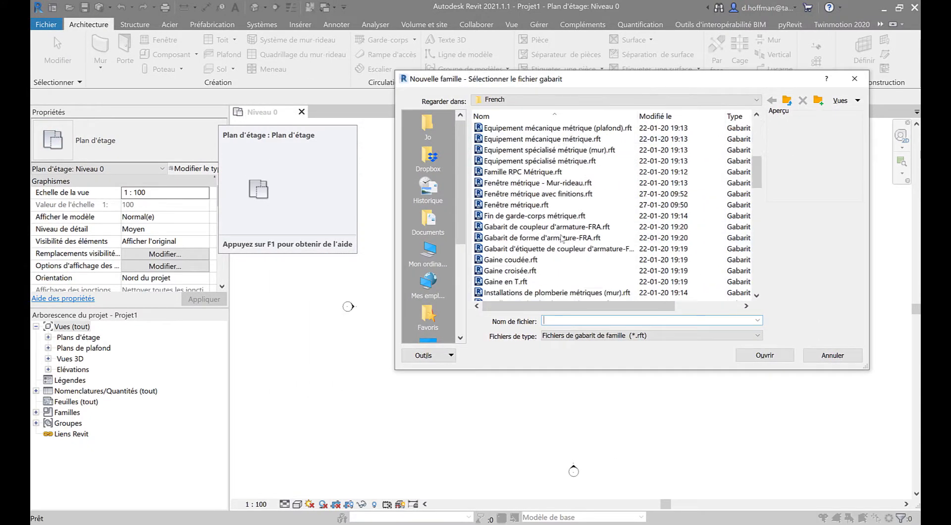
pyautogui.scroll(-8, 563, 238)
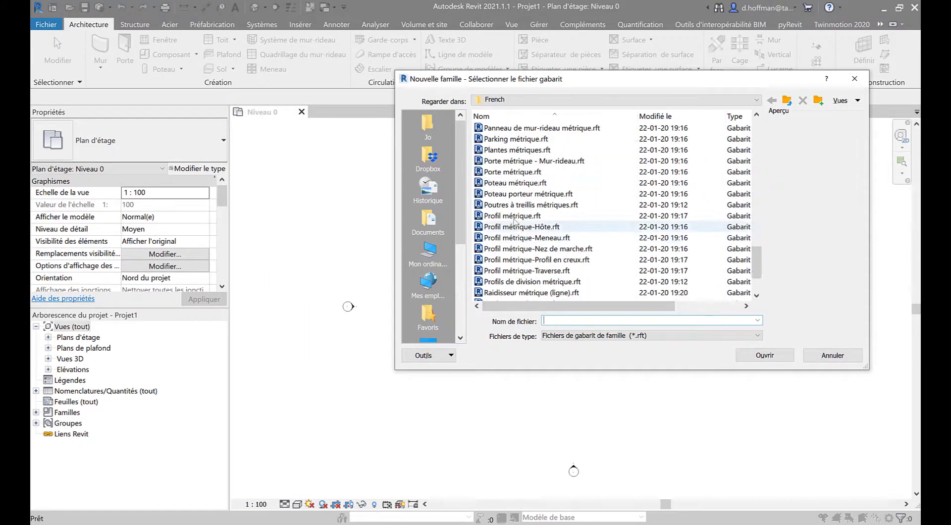
pyautogui.click(518, 149)
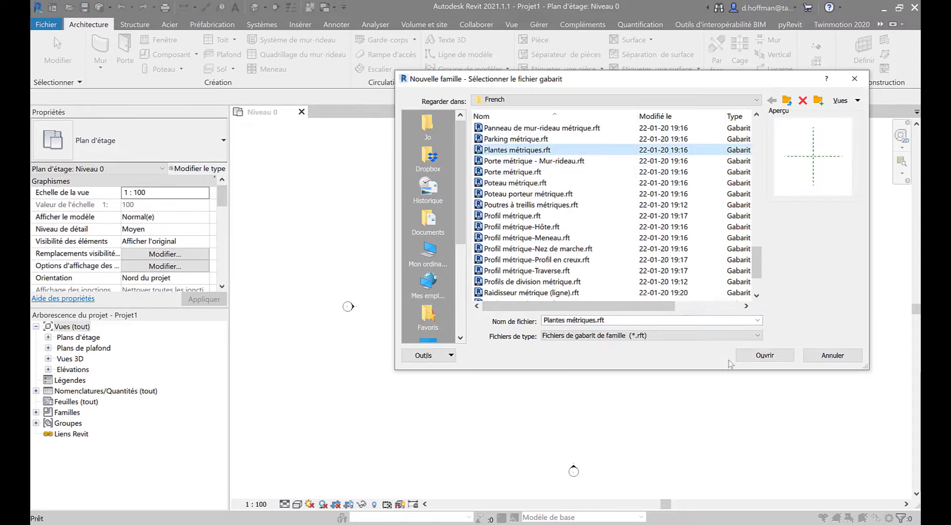
pyautogui.click(765, 355)
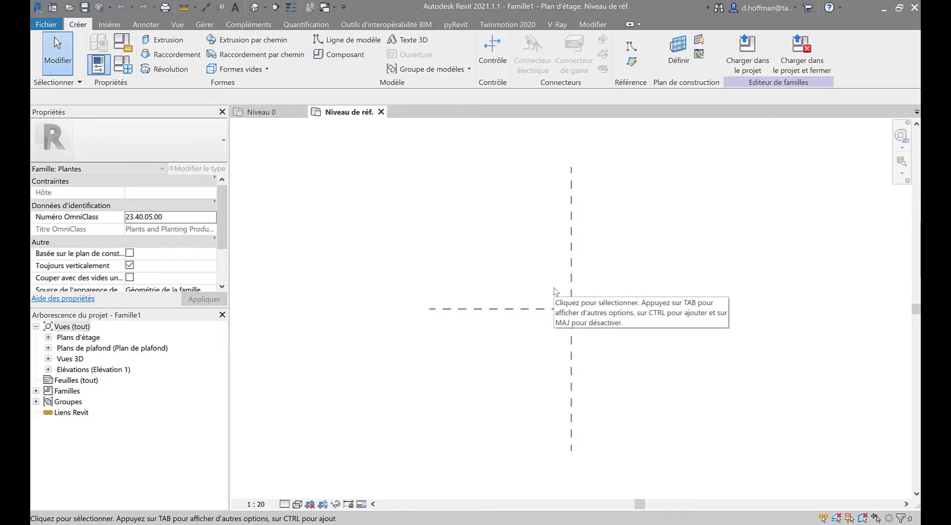
# Draw a symbolic-line circle of radius 500 centred on the intersection of the two reference planes
pyautogui.moveTo(601, 339); pyautogui.dragTo(572, 345, button='middle')
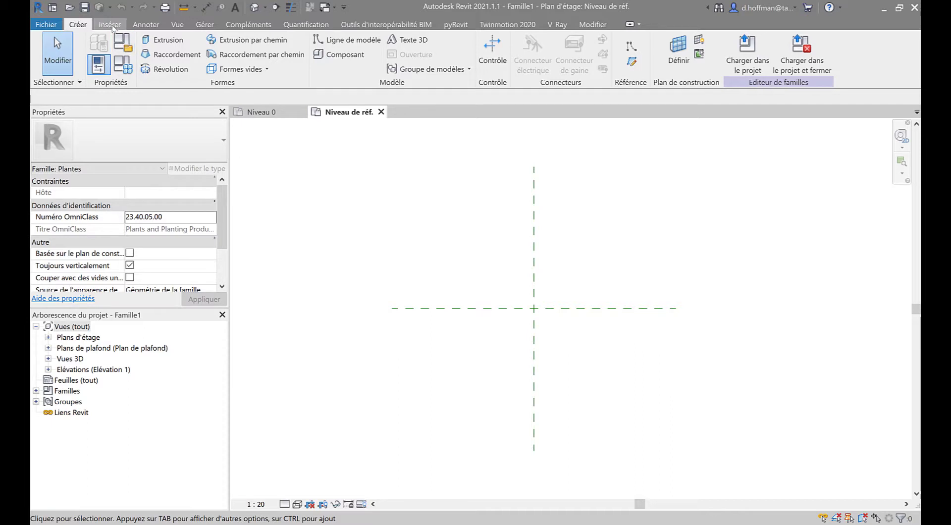
pyautogui.click(148, 25)
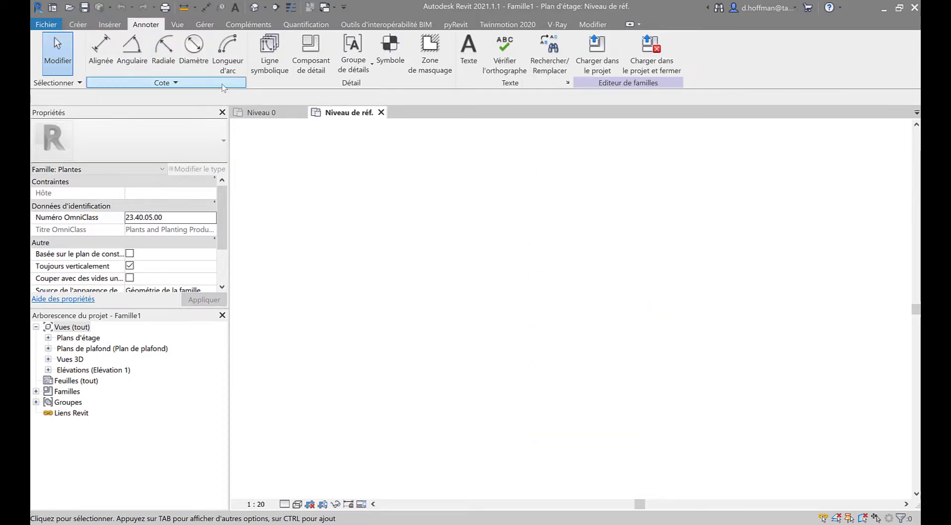
pyautogui.click(268, 52)
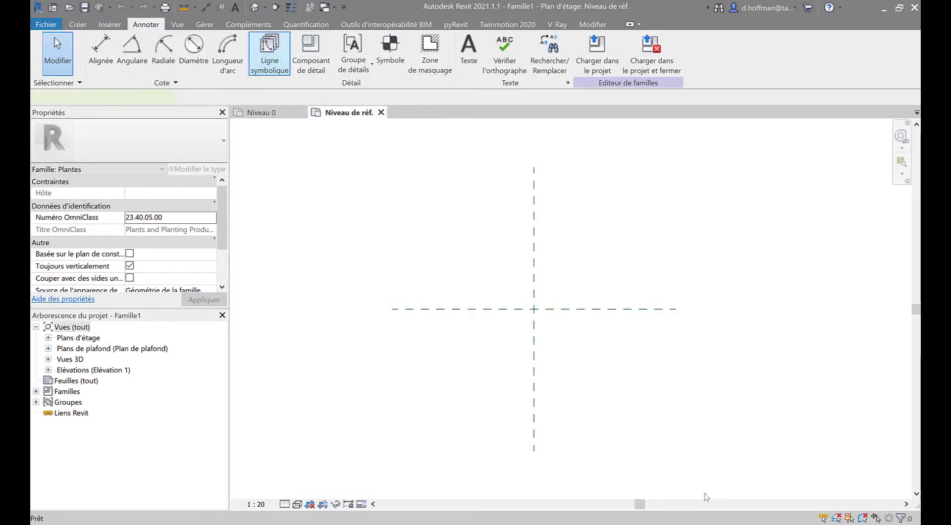
pyautogui.click(533, 309)
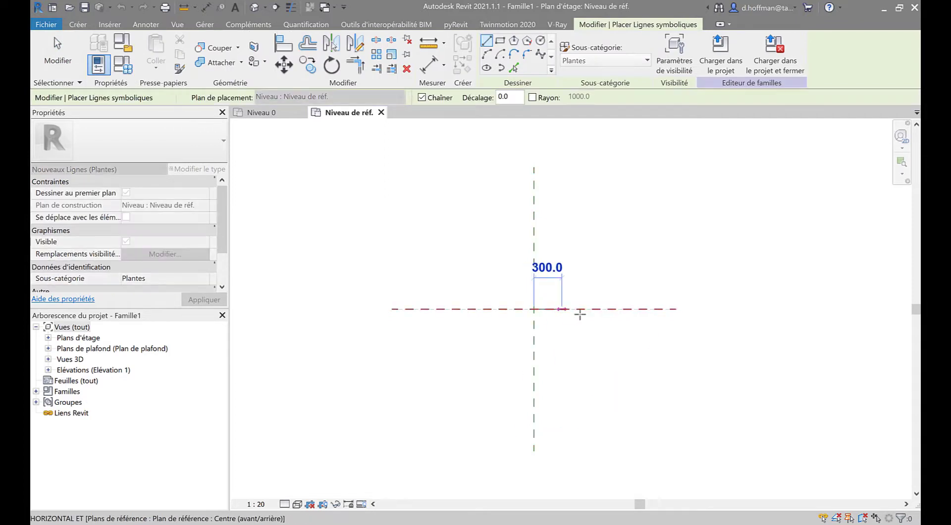
pyautogui.click(540, 40)
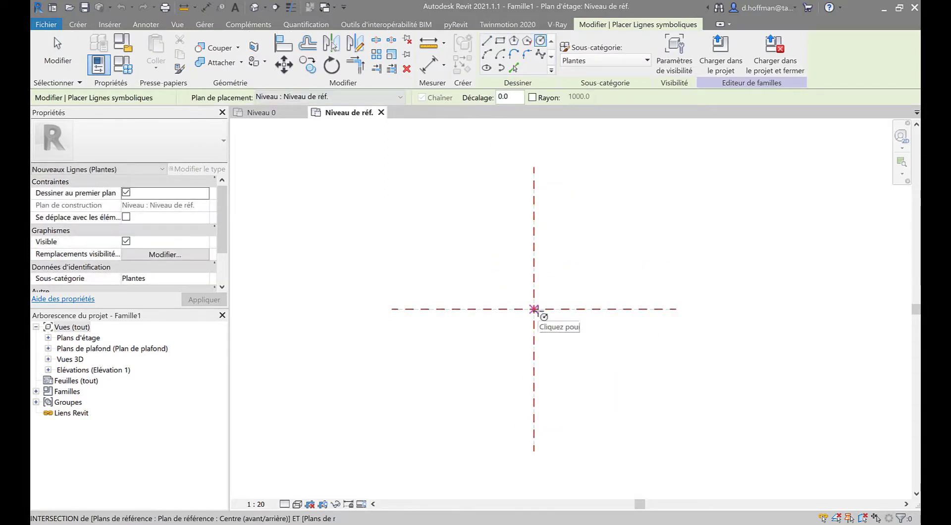
pyautogui.click(533, 309)
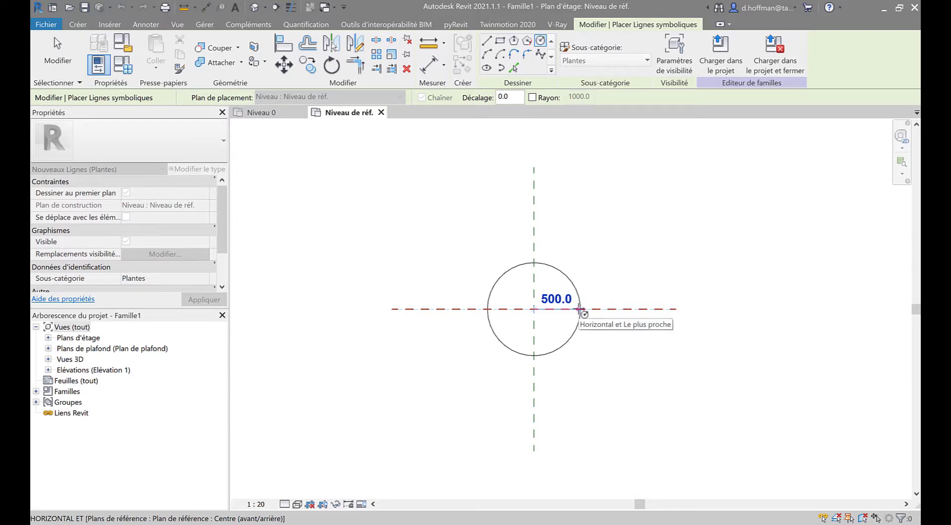
pyautogui.click(579, 309)
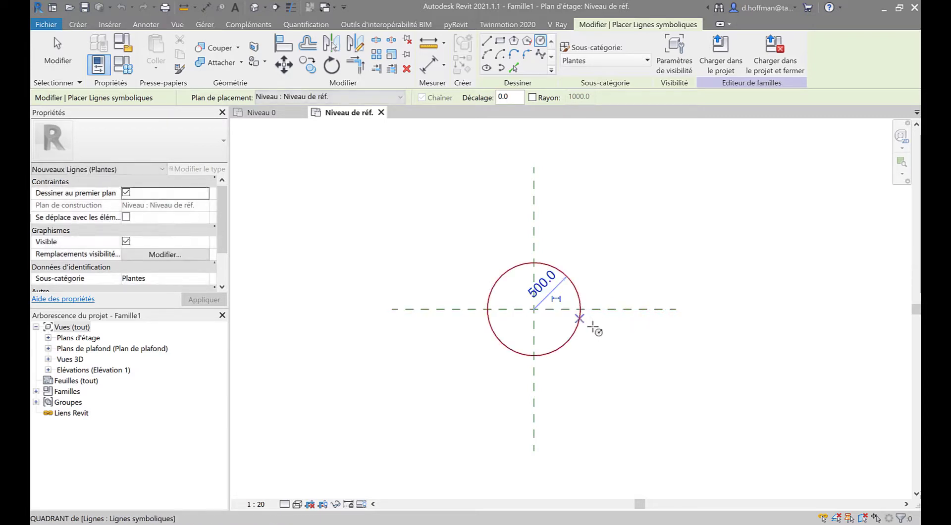
pyautogui.press('Escape')
pyautogui.press('Escape')
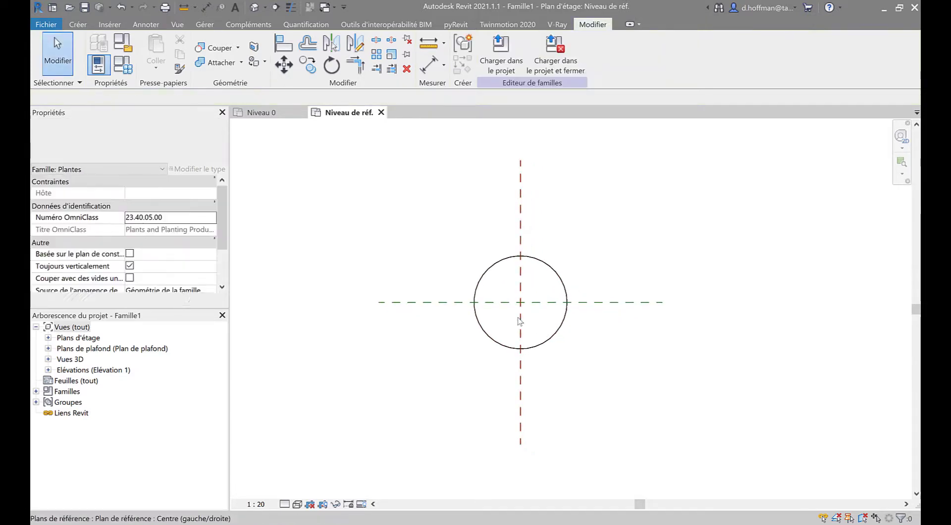
# Draw a narrow V of two symbolic lines, about 540 mm long, radiating across the circle's upper-right edge with its tip outside
pyautogui.scroll(3, 515, 282)
pyautogui.moveTo(513, 280); pyautogui.dragTo(508, 335, button='middle')
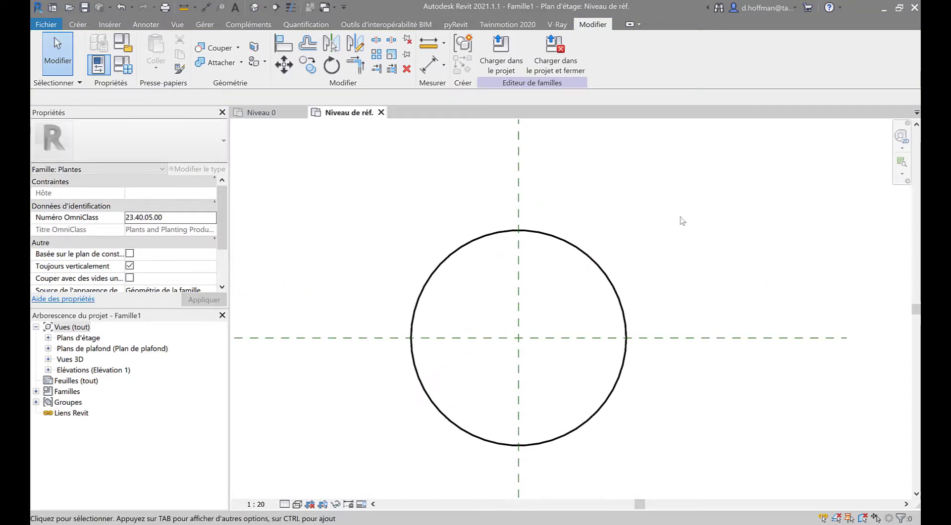
pyautogui.click(145, 24)
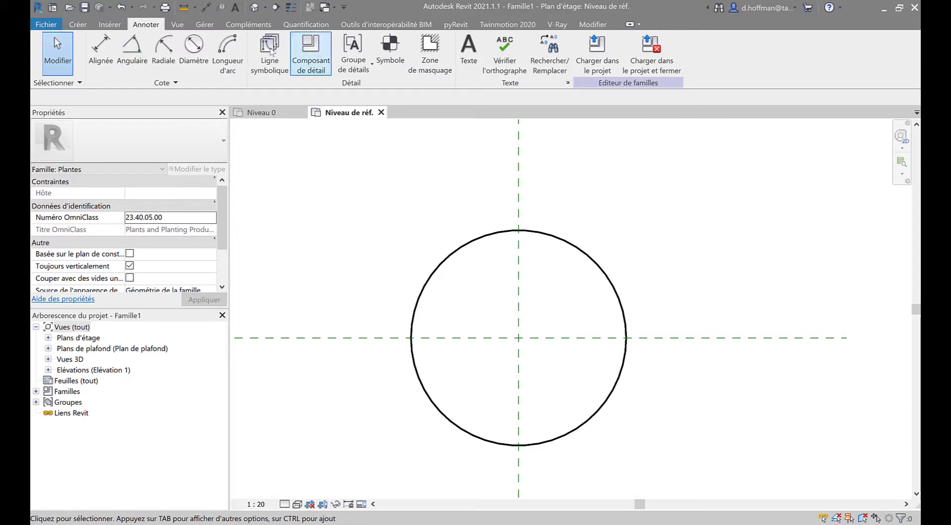
pyautogui.click(270, 55)
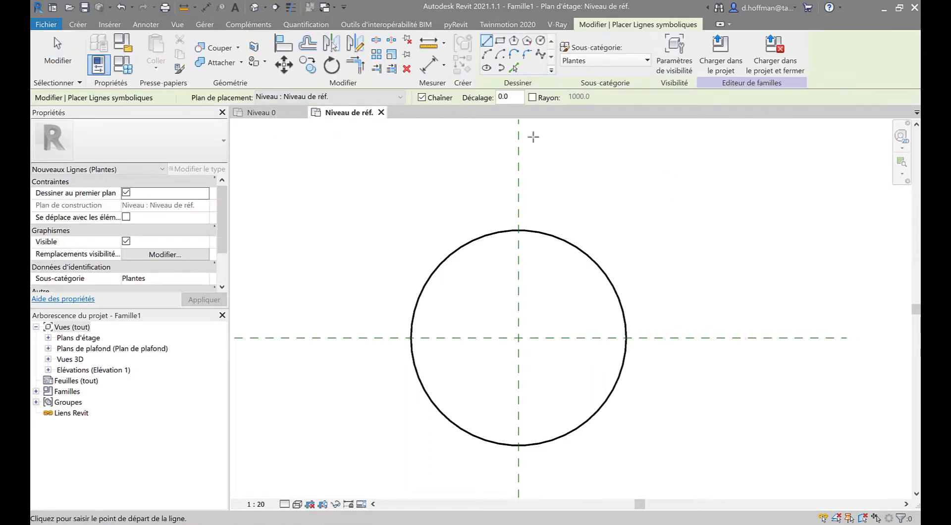
pyautogui.click(535, 314)
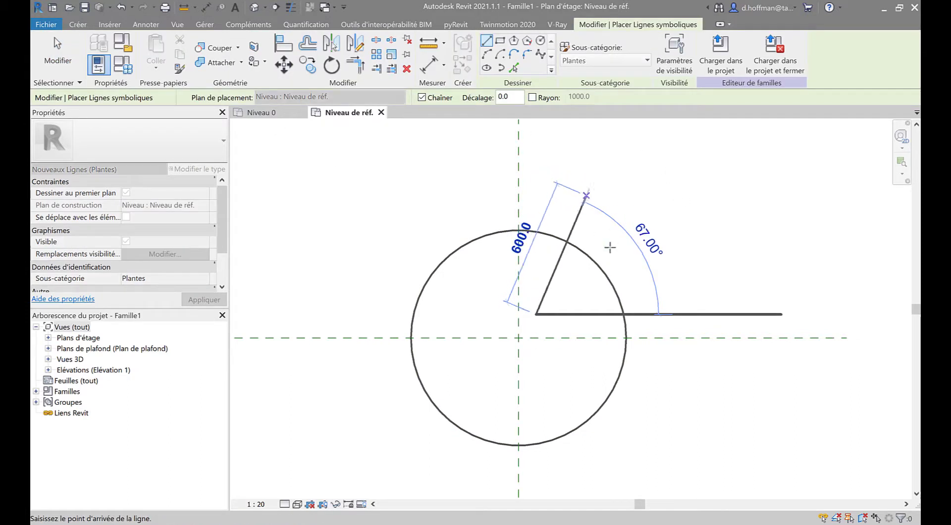
pyautogui.click(625, 224)
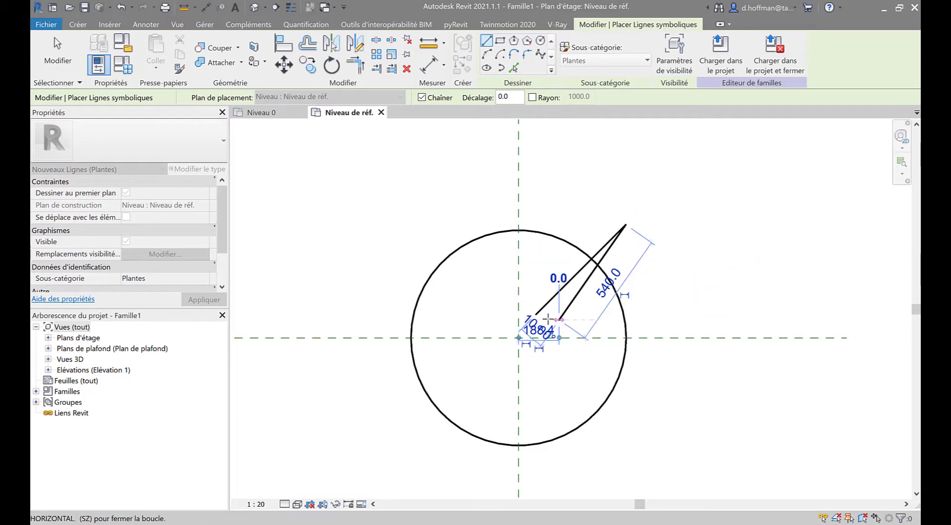
pyautogui.click(559, 319)
pyautogui.press('Escape')
# Draw one single symbolic line on each side of the upper-right V, both radiating outward across the circle
pyautogui.click(531, 290)
pyautogui.click(566, 207)
pyautogui.press('Escape')
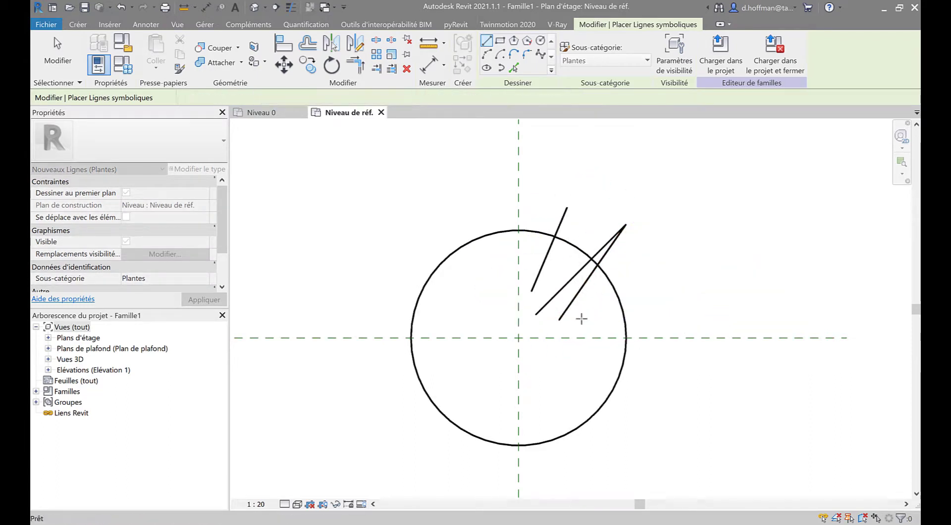
pyautogui.click(580, 325)
pyautogui.click(659, 311)
pyautogui.press('Escape')
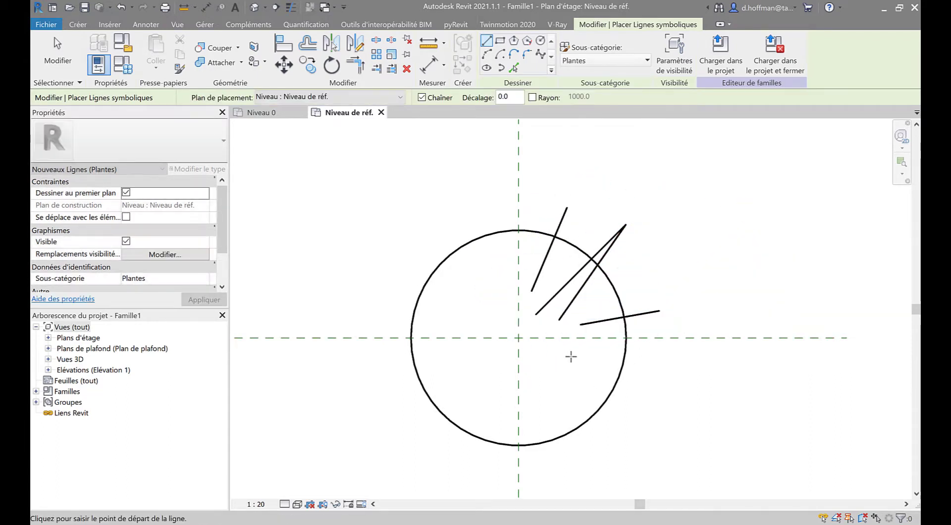
# Draw a second narrow V of symbolic lines across the circle's right edge, just below the horizontal reference plane
pyautogui.click(570, 356)
pyautogui.click(672, 391)
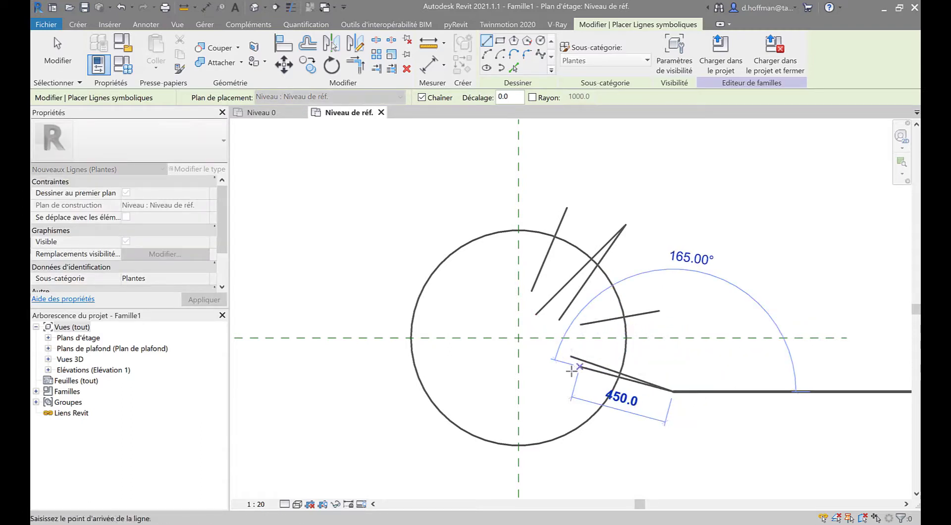
pyautogui.click(565, 370)
pyautogui.press('Escape')
# Draw two single symbolic lines radiating across the circle's lower-right edge and its bottom edge
pyautogui.click(548, 381)
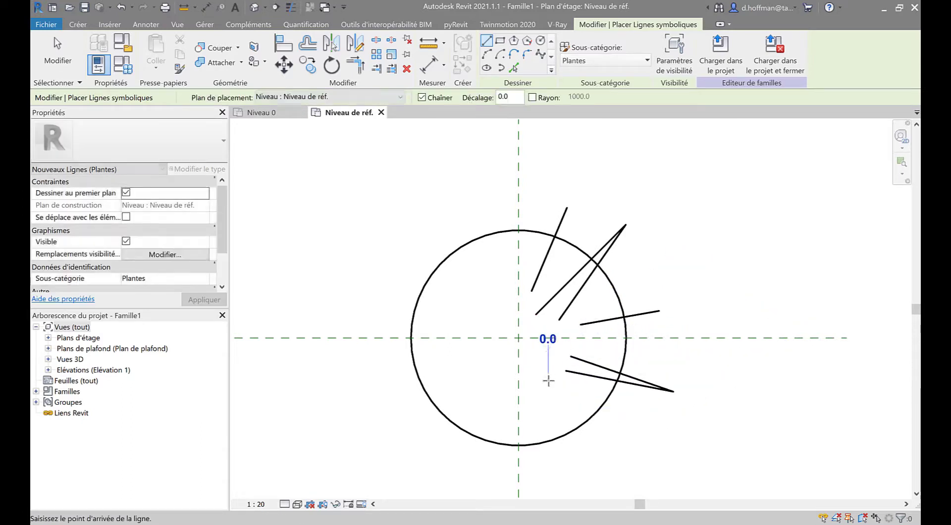
pyautogui.click(627, 444)
pyautogui.press('Escape')
pyautogui.click(536, 395)
pyautogui.click(544, 484)
pyautogui.press('Escape')
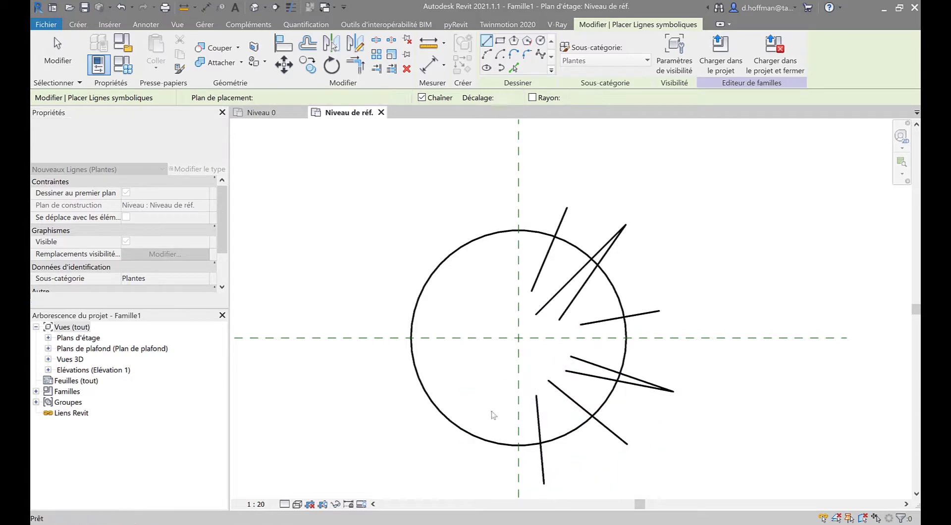
# Draw a symbolic line about 632 mm long across the circle's lower edge and a V about 661 mm long at its lower left
pyautogui.click(506, 362)
pyautogui.click(462, 491)
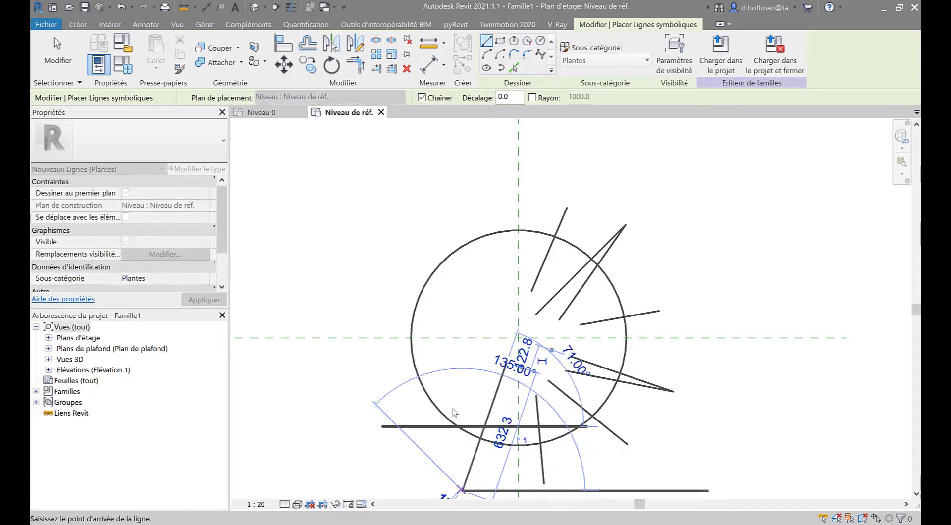
pyautogui.press('Escape')
pyautogui.click(472, 382)
pyautogui.click(348, 451)
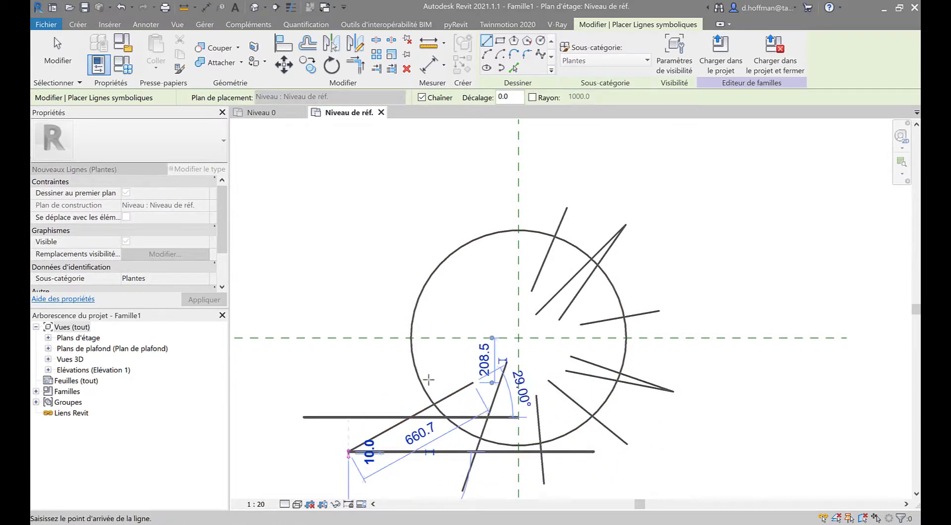
pyautogui.click(469, 363)
pyautogui.press('Escape')
# Draw a short symbolic line across the circle's left edge below the horizontal reference plane and a longer one above it
pyautogui.click(429, 354)
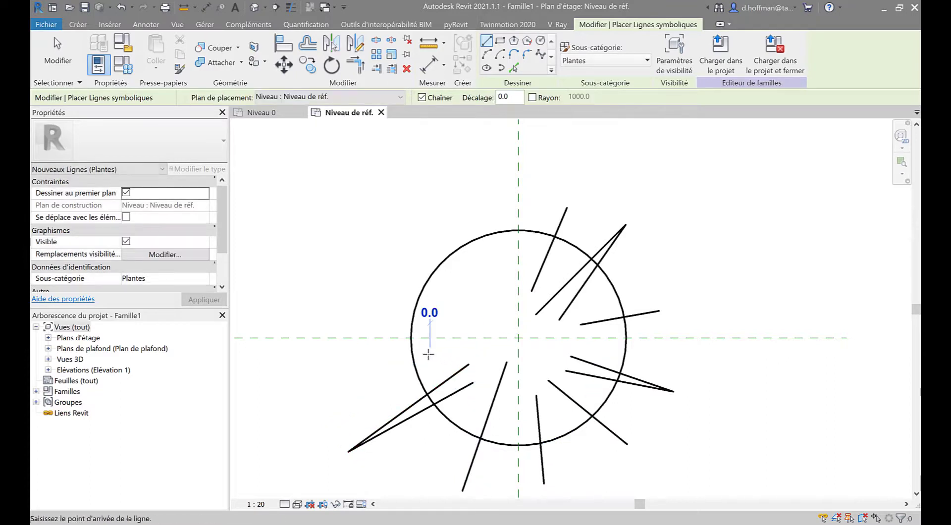
pyautogui.click(676, 354)
pyautogui.click(387, 370)
pyautogui.press('Escape')
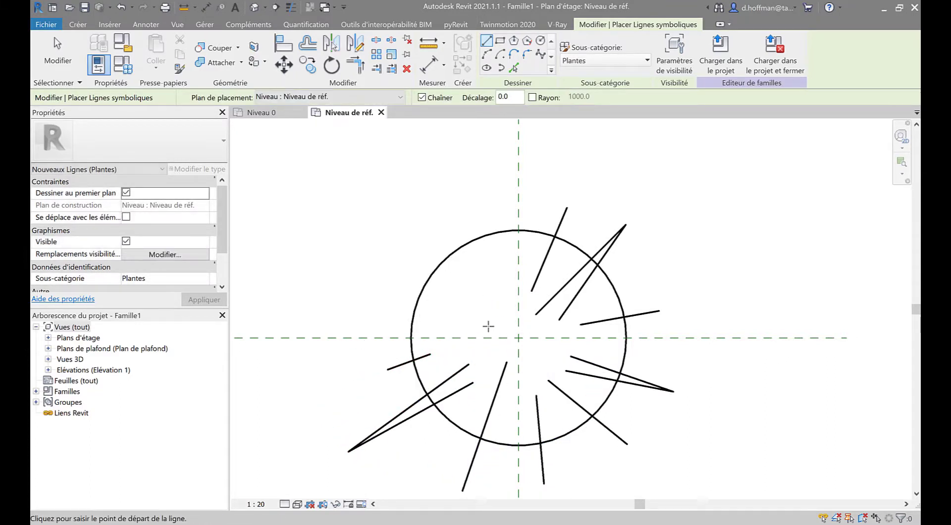
pyautogui.click(485, 326)
pyautogui.click(370, 293)
pyautogui.press('Escape')
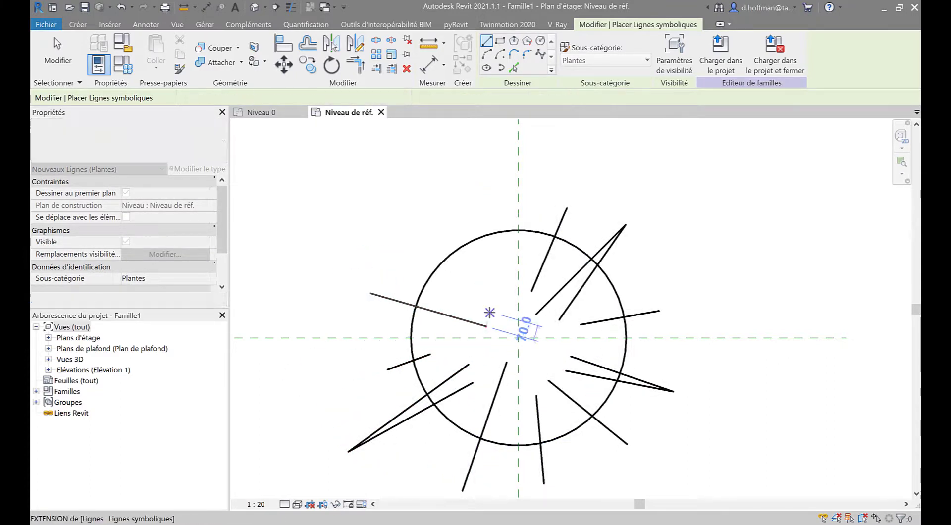
# Draw a V of symbolic lines about 418 mm long at the circle's upper left and a single line about 370 mm long near its top
pyautogui.click(488, 311)
pyautogui.click(422, 245)
pyautogui.click(493, 301)
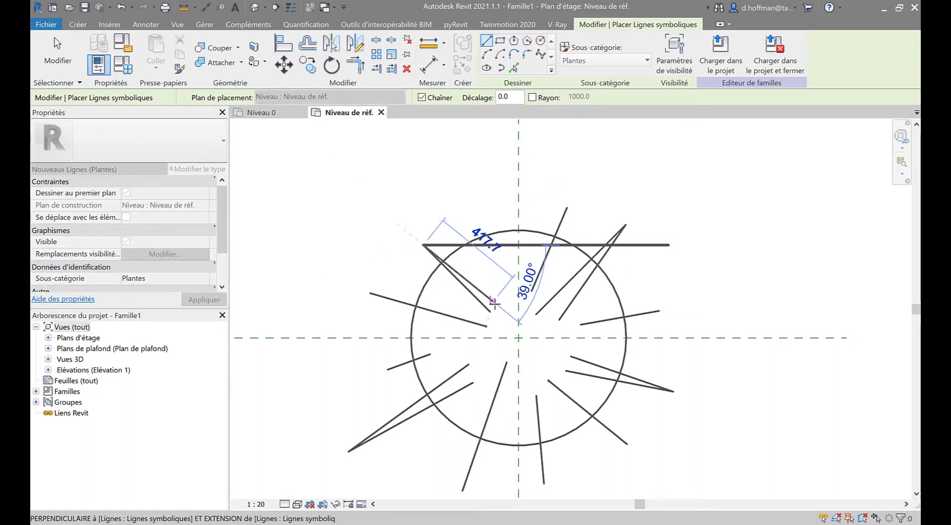
pyautogui.press('Escape')
pyautogui.press('Escape')
pyautogui.press('Return')
pyautogui.click(501, 292)
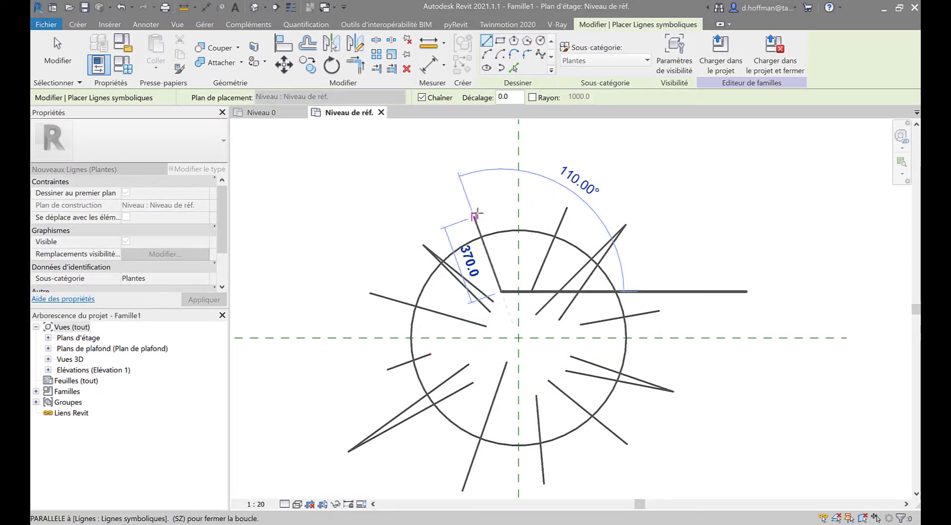
pyautogui.scroll(-3, 488, 246)
pyautogui.press('Escape')
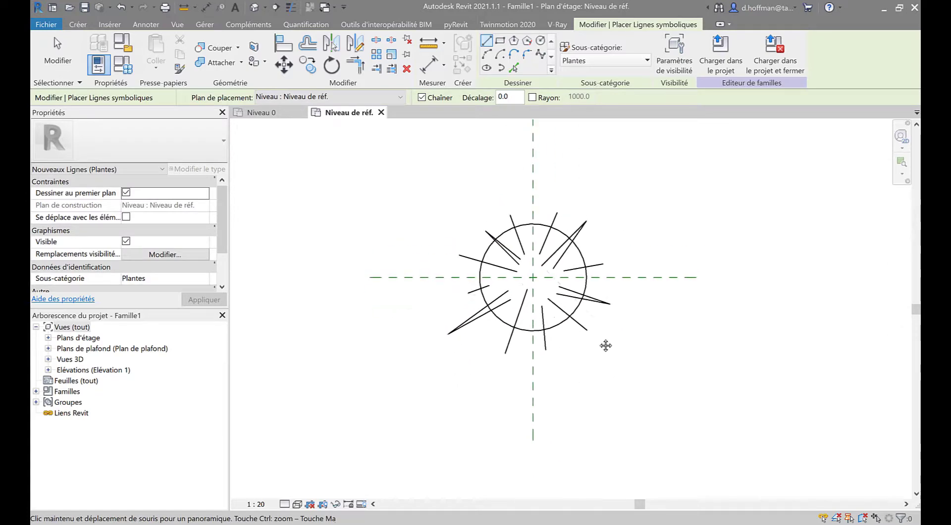
pyautogui.press('Escape')
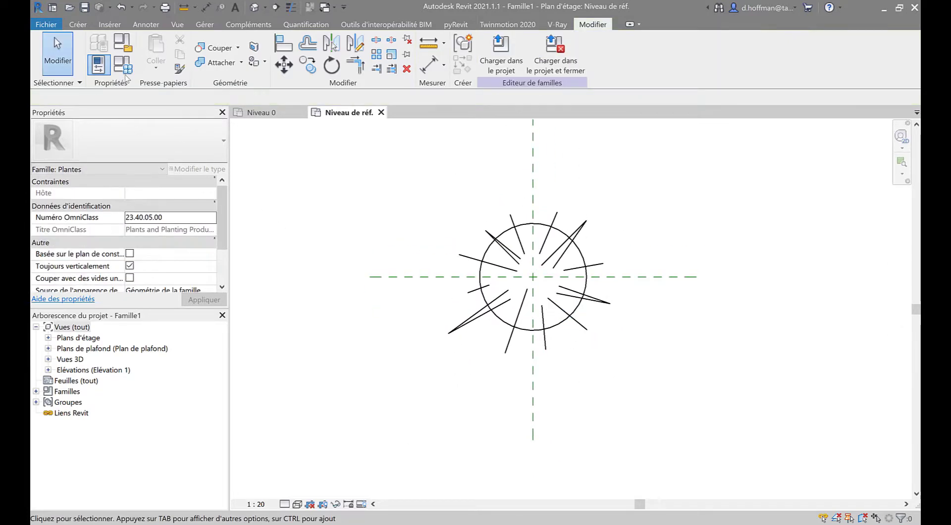
# Open the family types and inspect the properties of the built-in Hauteur parameter
pyautogui.click(123, 64)
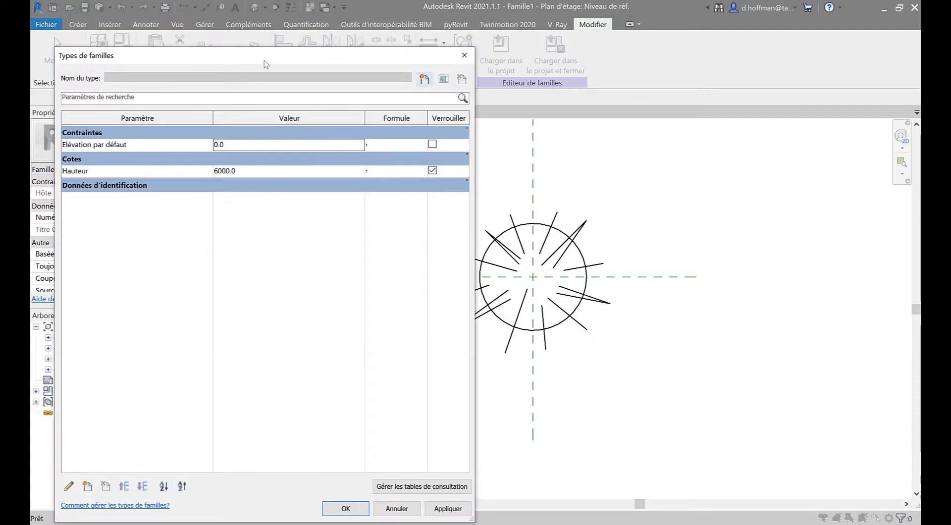
pyautogui.moveTo(263, 63); pyautogui.dragTo(498, 58)
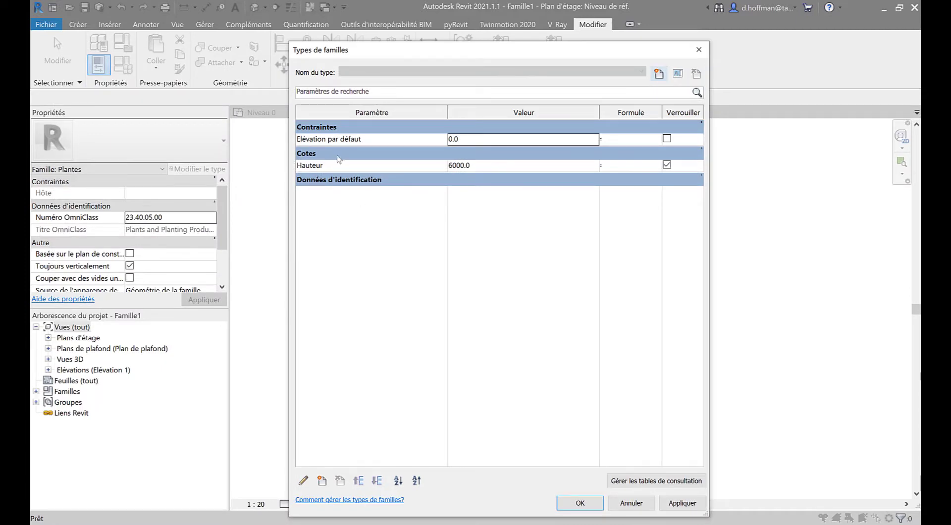
pyautogui.click(312, 165)
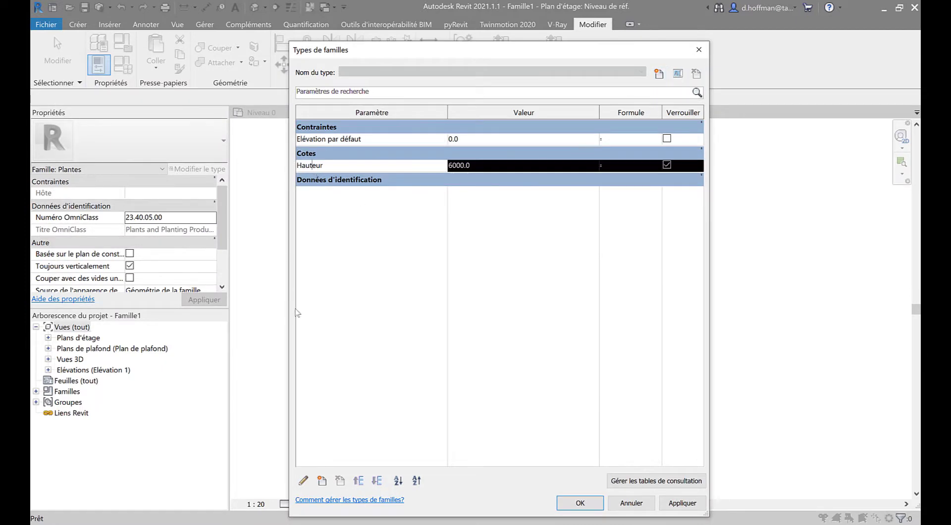
pyautogui.click(303, 480)
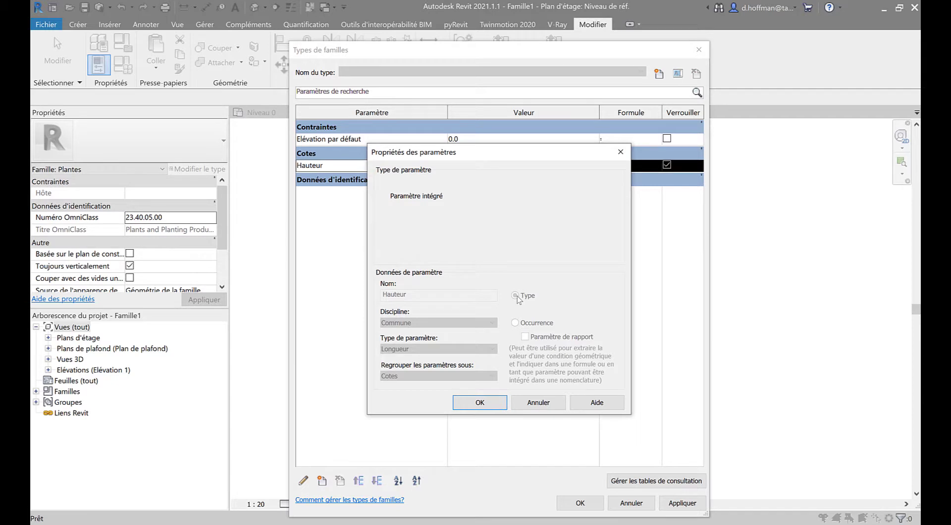
pyautogui.click(486, 403)
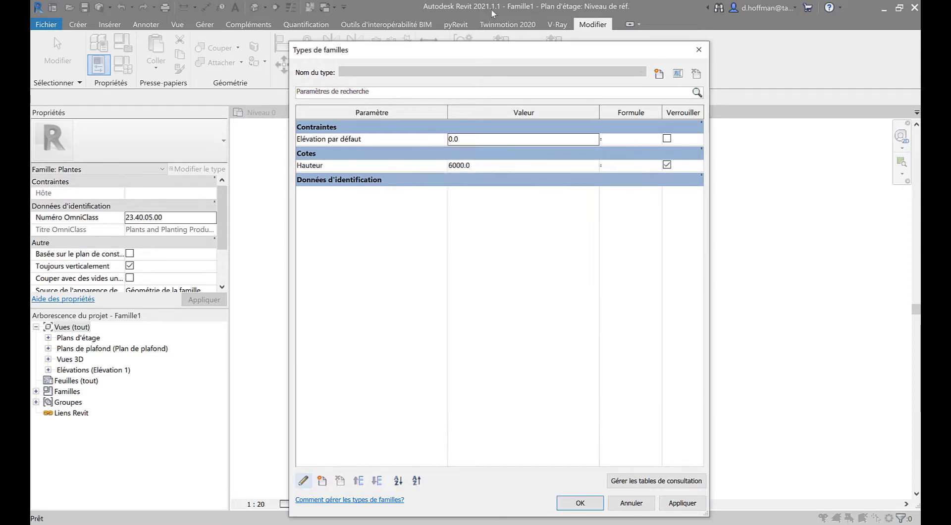
# Set the family's Hauteur parameter to 1000
pyautogui.moveTo(478, 51); pyautogui.dragTo(246, 46)
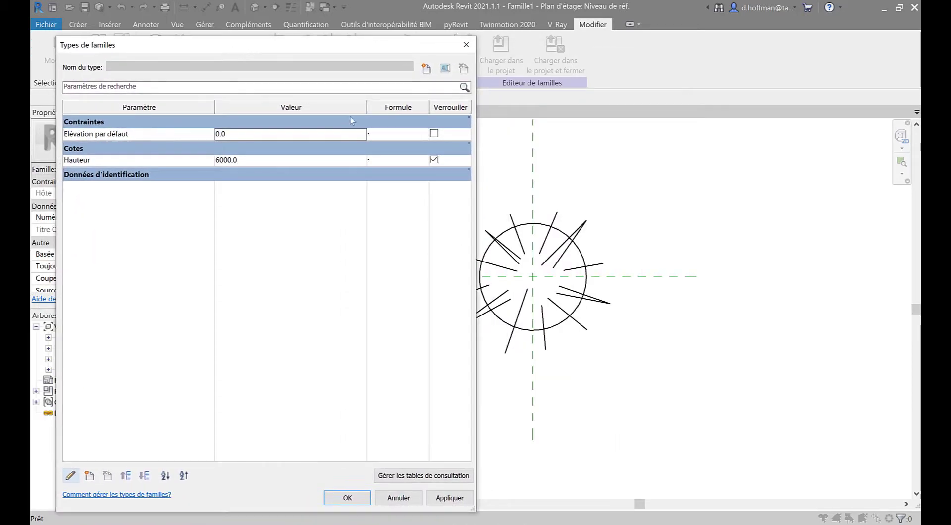
pyautogui.moveTo(478, 134); pyautogui.dragTo(417, 134)
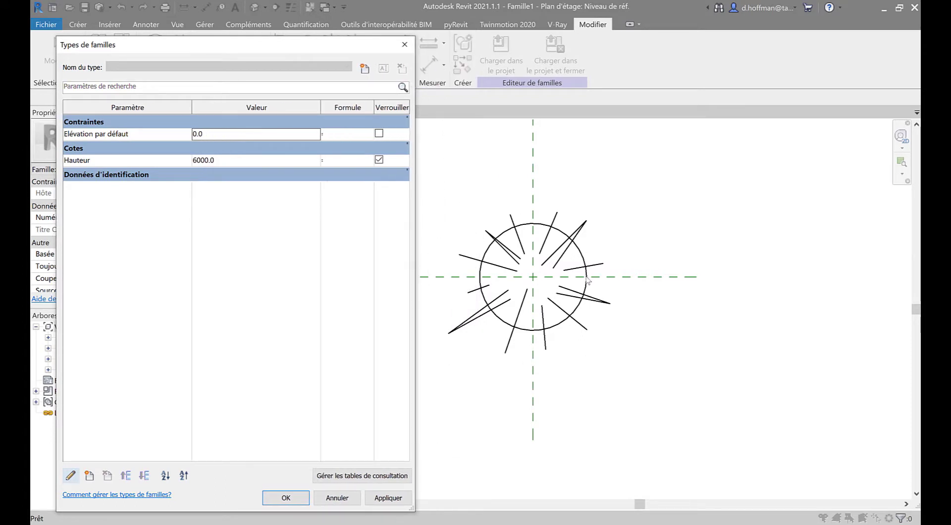
pyautogui.click(237, 161)
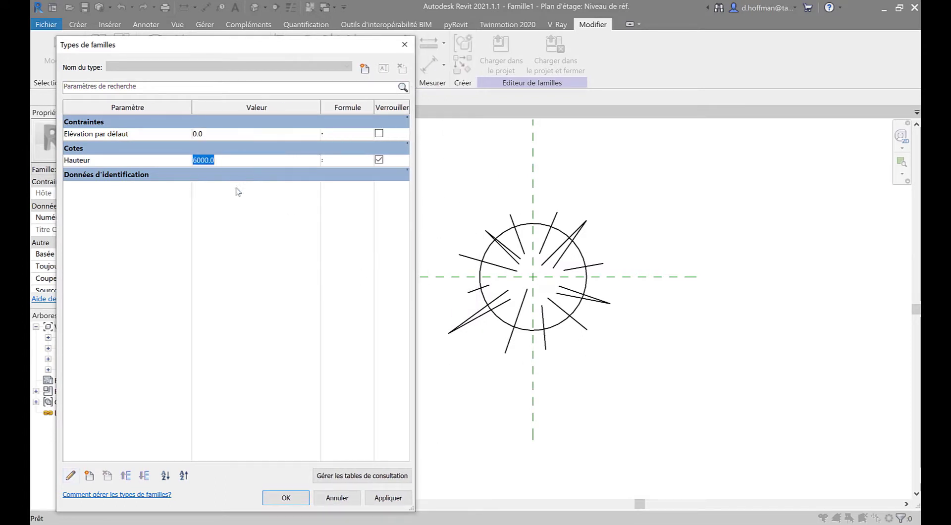
pyautogui.write('10')
pyautogui.click(77, 158)
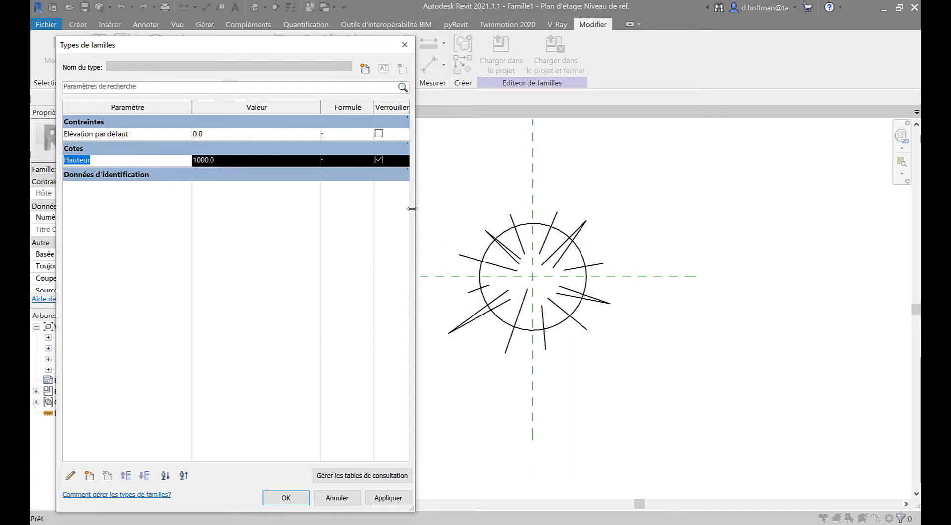
pyautogui.moveTo(249, 46); pyautogui.dragTo(278, 30)
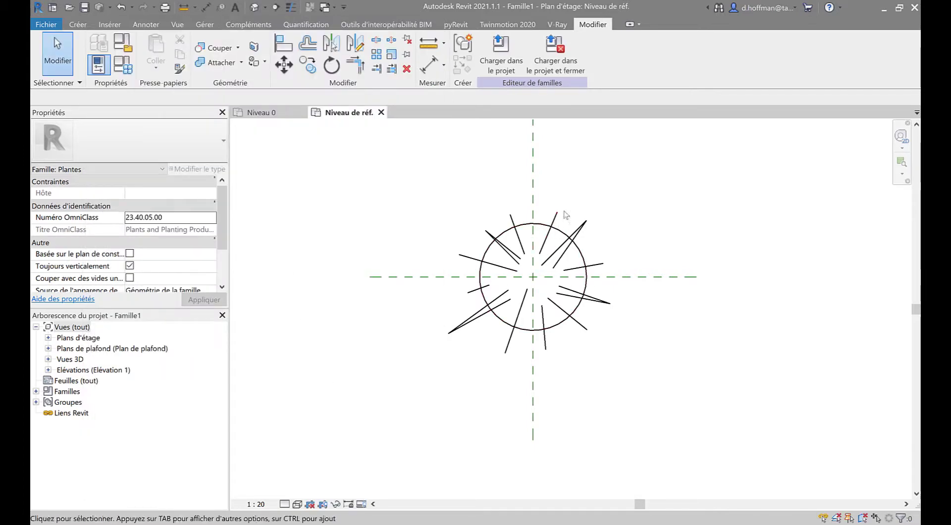
# Draw two vertical reference planes upward from the horizontal reference plane, tangent to the circle's left and right edges
pyautogui.moveTo(563, 213)
pyautogui.mouseDown(button='middle')
pyautogui.moveTo(548, 269)
pyautogui.moveTo(505, 265)
pyautogui.mouseUp(button='middle')
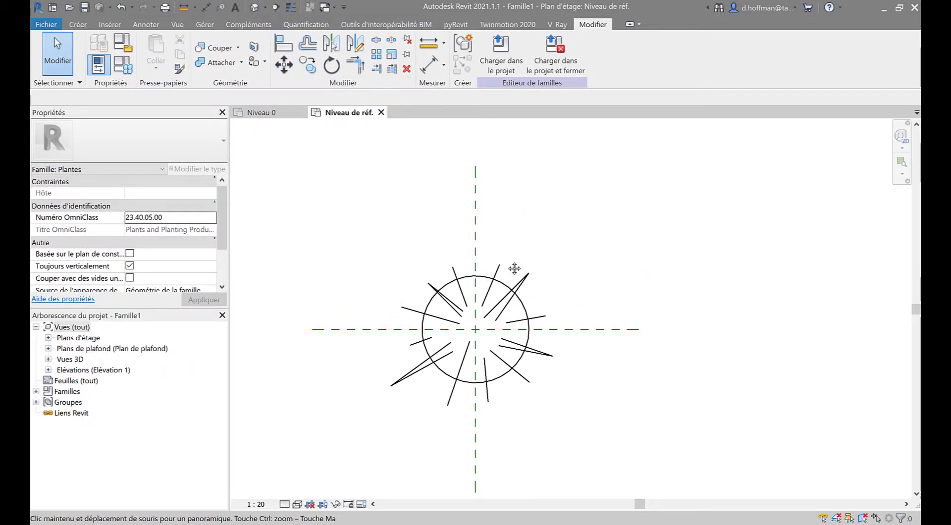
pyautogui.click(78, 25)
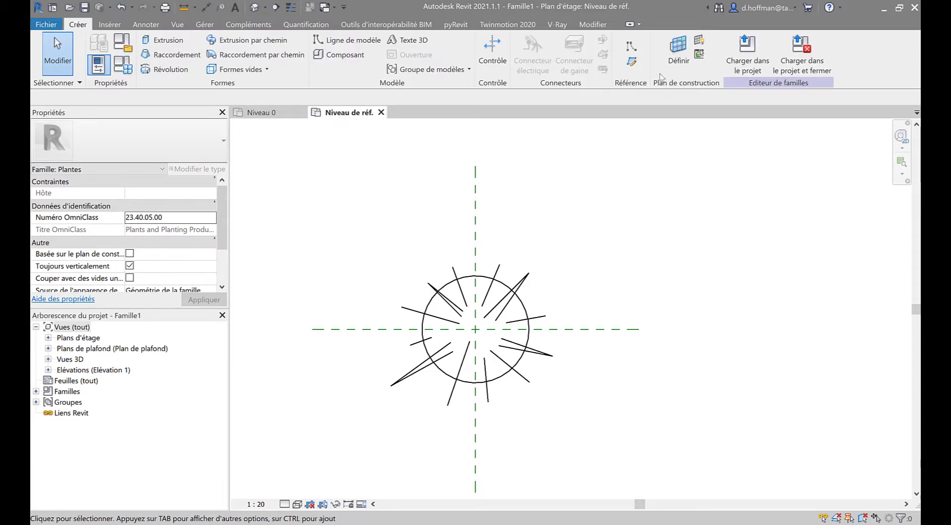
pyautogui.press('r')
pyautogui.press('p')
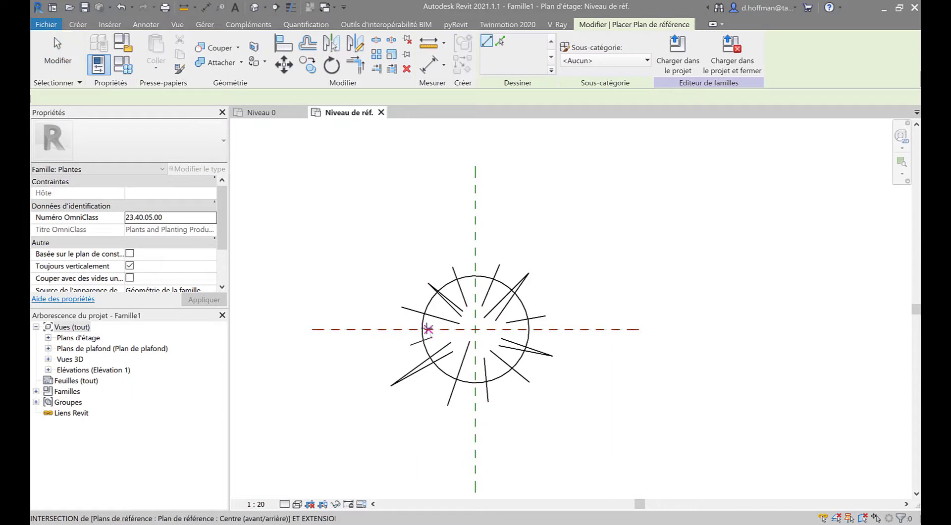
pyautogui.click(422, 328)
pyautogui.click(422, 165)
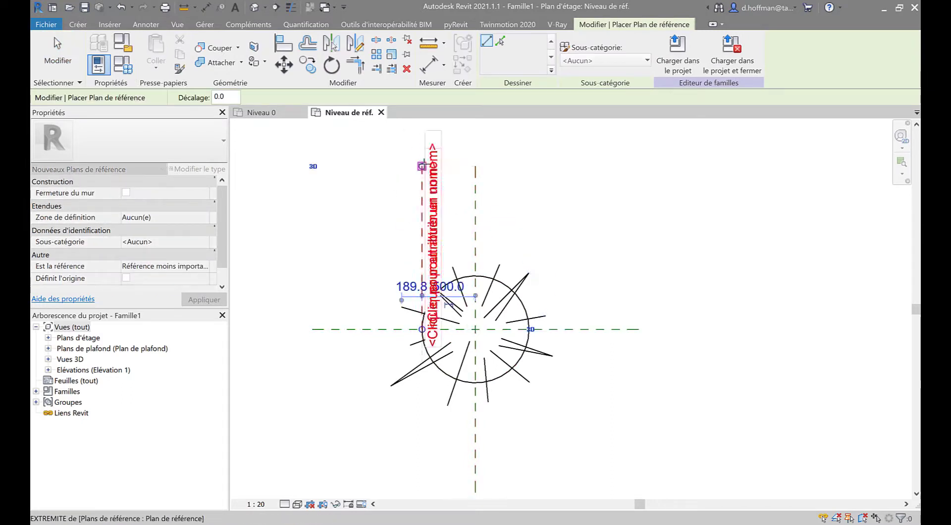
pyautogui.click(529, 329)
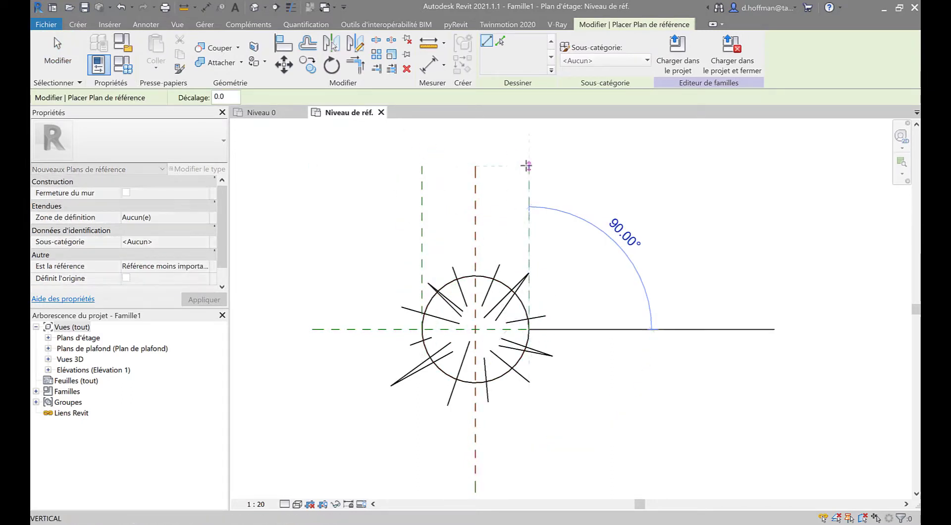
pyautogui.click(526, 169)
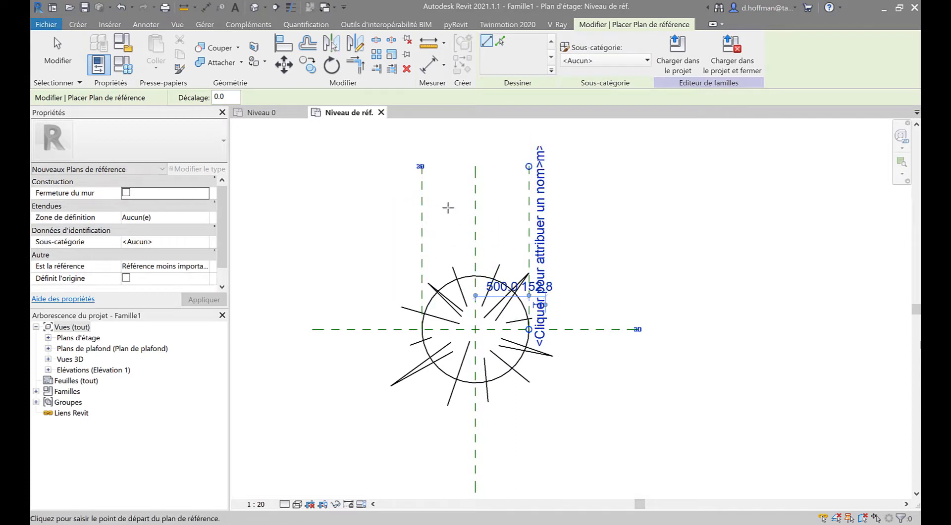
# Add a chained aligned dimension across the three vertical reference planes above the circle and constrain its segments to be equal
pyautogui.moveTo(515, 213); pyautogui.dragTo(537, 263, button='middle')
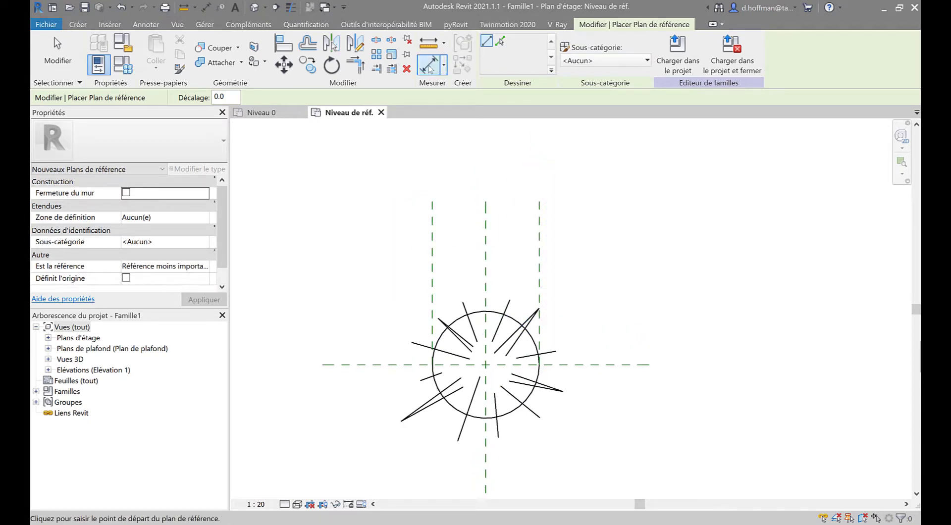
pyautogui.click(429, 66)
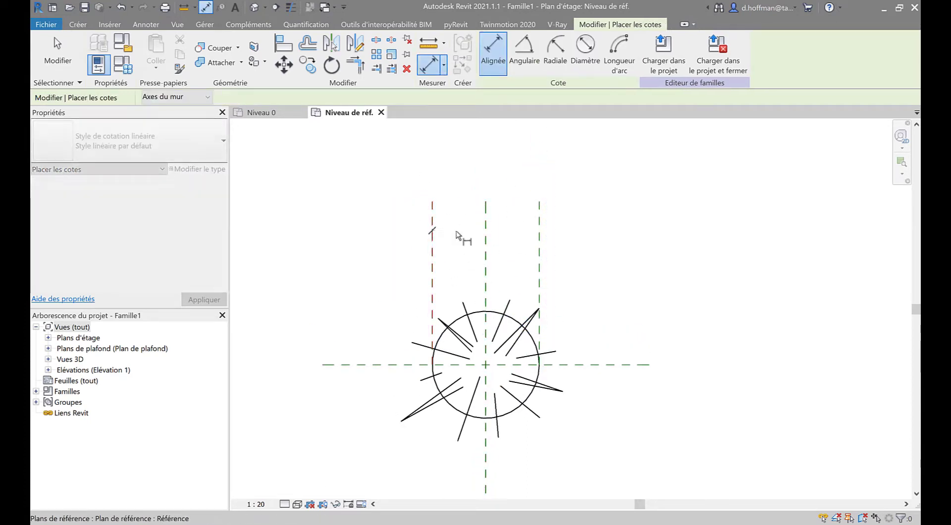
pyautogui.click(485, 234)
pyautogui.click(539, 236)
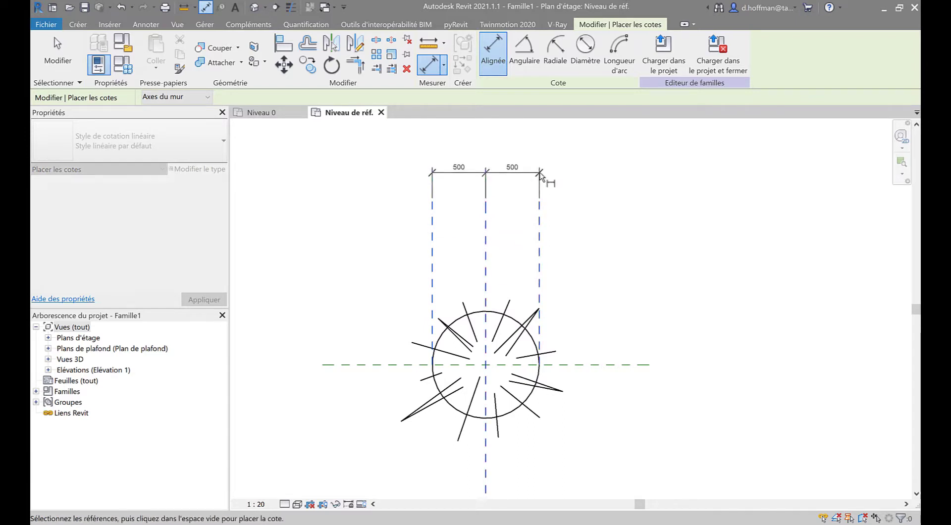
pyautogui.click(540, 176)
pyautogui.click(485, 145)
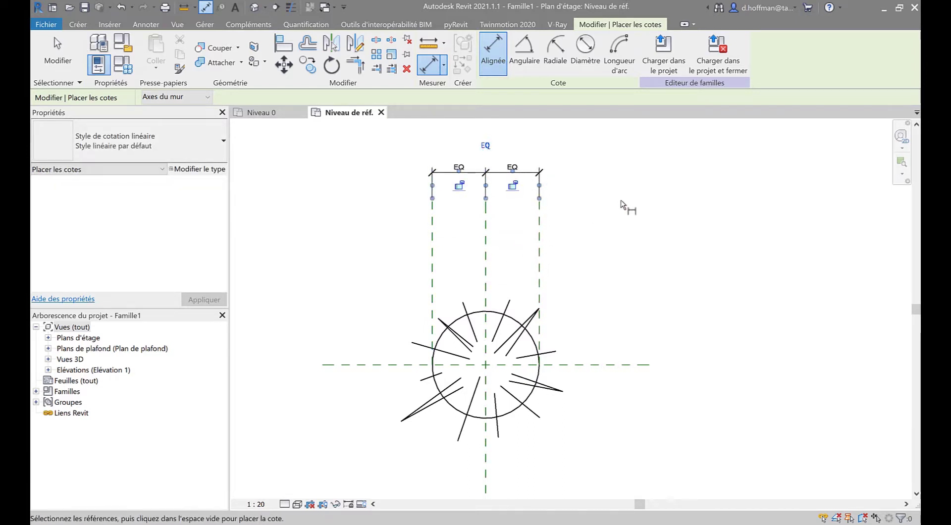
# Add an overall aligned dimension between the two outer vertical reference planes, beneath the equality dimension
pyautogui.moveTo(622, 205); pyautogui.dragTo(629, 207, button='middle')
pyautogui.click(439, 265)
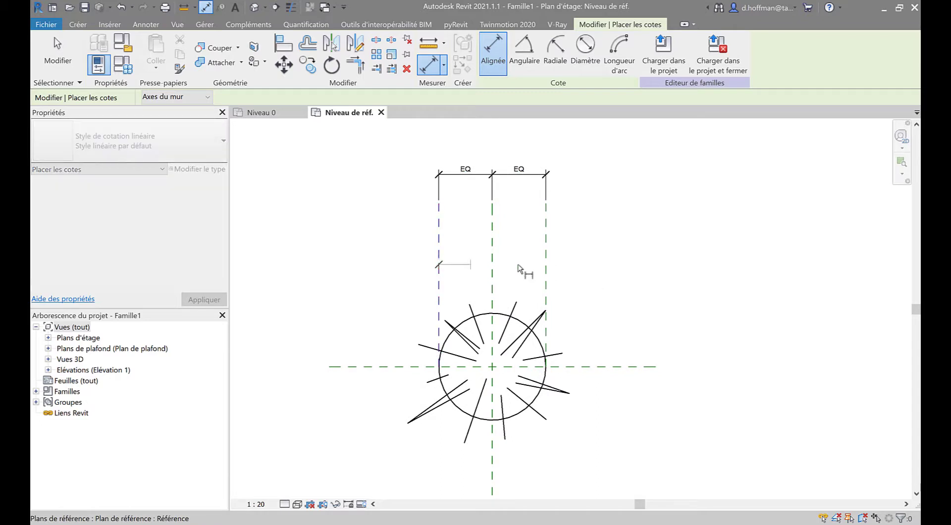
pyautogui.click(546, 263)
pyautogui.click(543, 245)
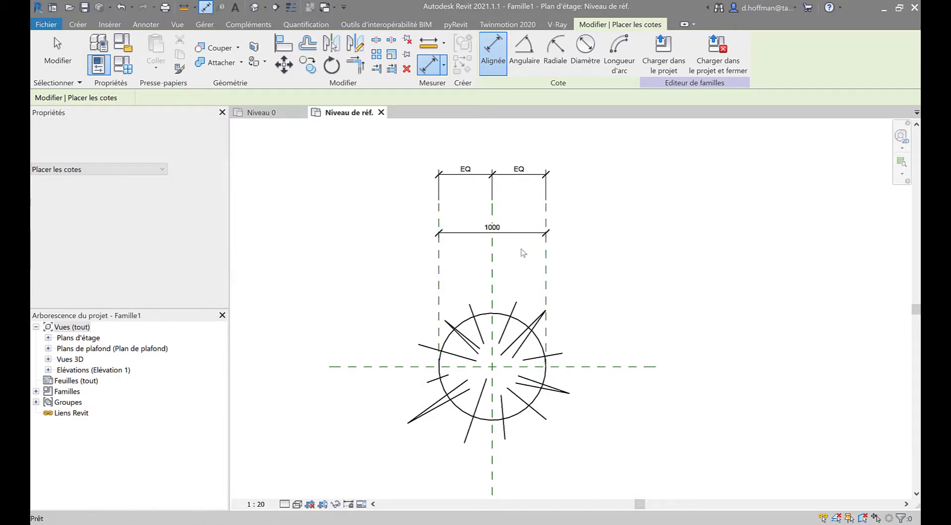
pyautogui.press('Escape')
pyautogui.press('Escape')
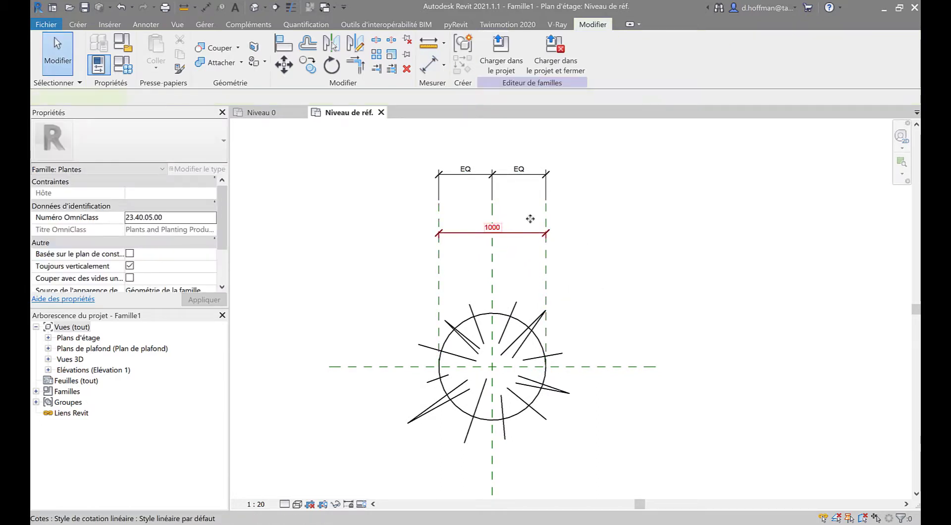
# Label the overall dimension with a new family type parameter named DIamètre, grouped under Cotes
pyautogui.click(530, 218)
pyautogui.click(608, 52)
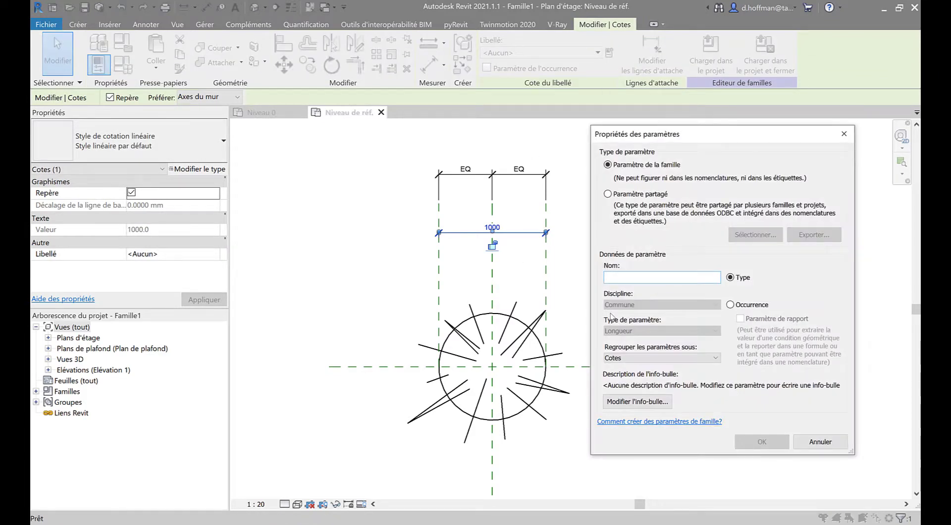
pyautogui.write('DIamètre')
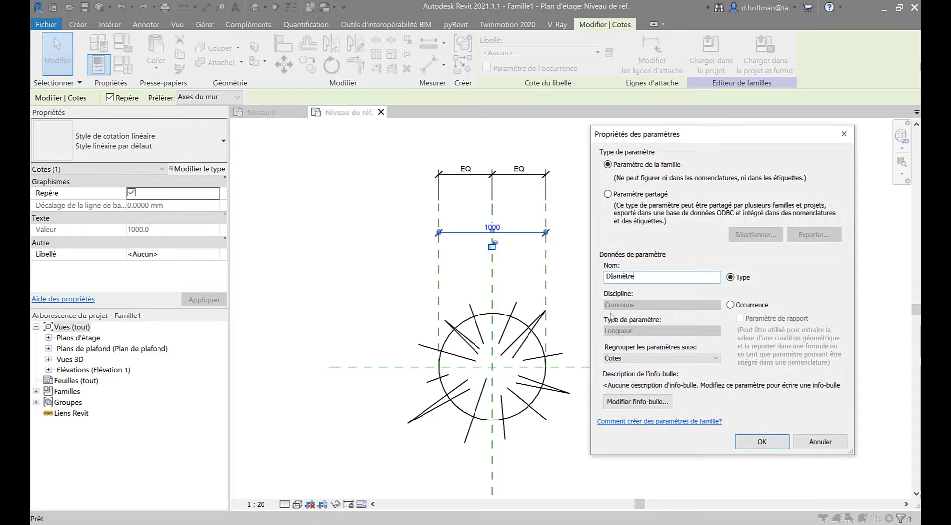
pyautogui.click(755, 448)
pyautogui.click(420, 267)
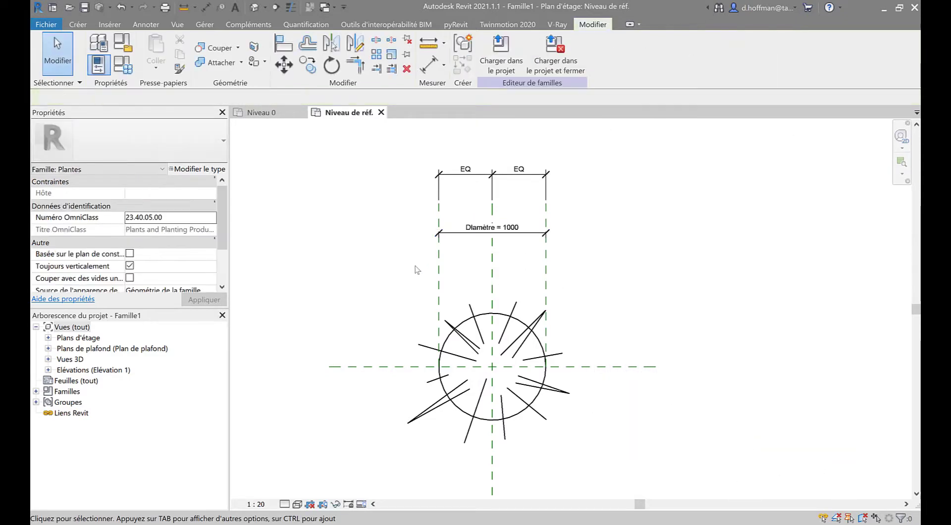
# Load the plant family into the project and place one instance near the middle of the Niveau 0 plan
pyautogui.click(507, 58)
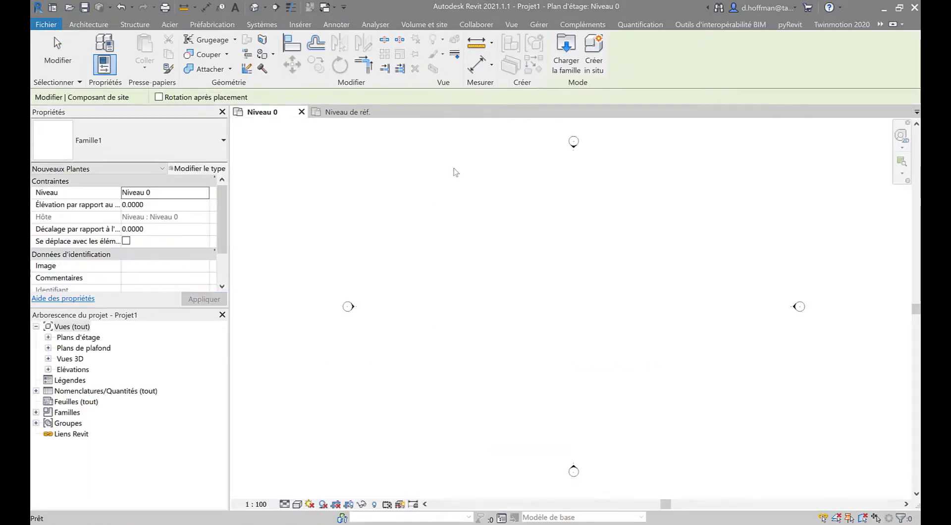
pyautogui.click(528, 287)
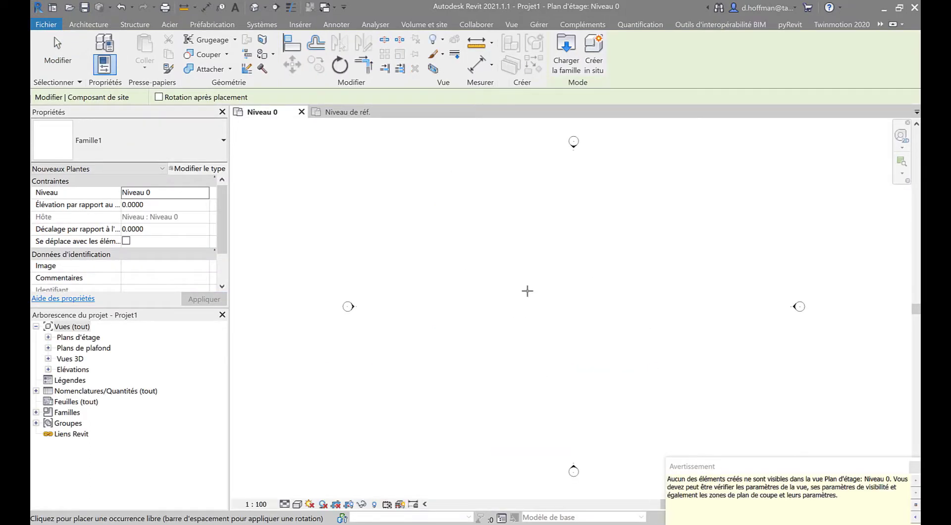
pyautogui.scroll(1, 524, 284)
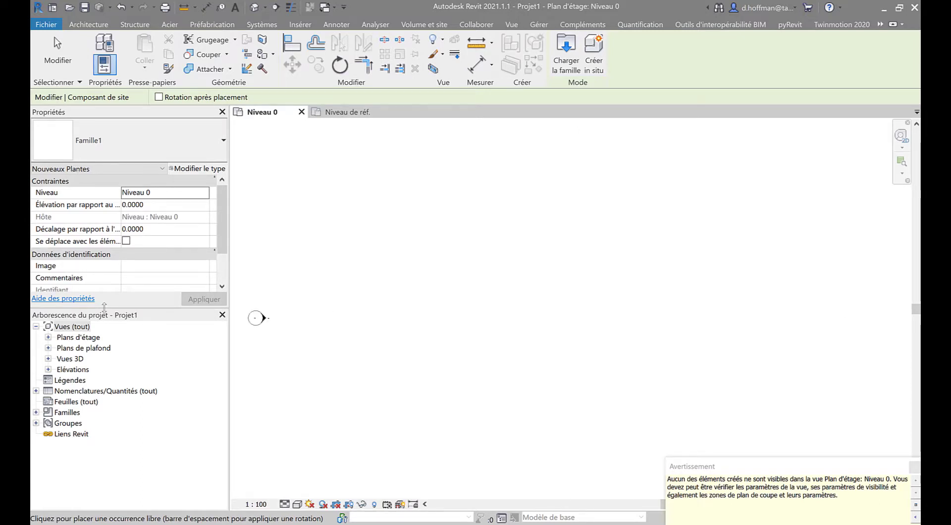
# Turn on the Plantes model category in the visibility/graphics overrides of the Niveau 0 floor plan
pyautogui.click(48, 338)
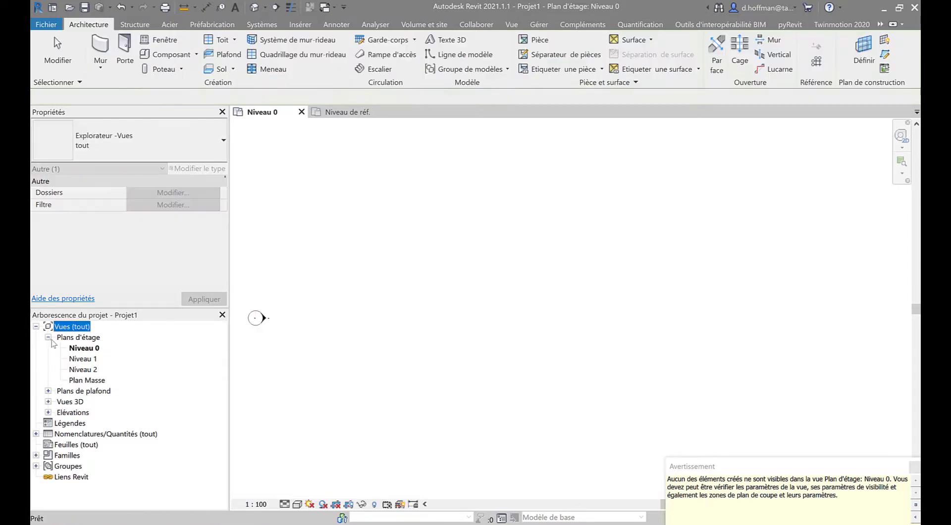
pyautogui.click(446, 275)
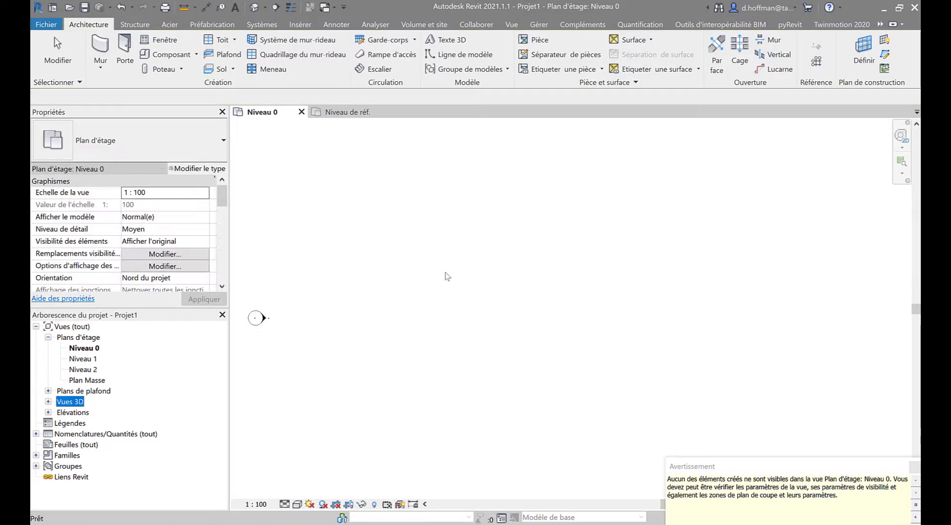
pyautogui.press('g')
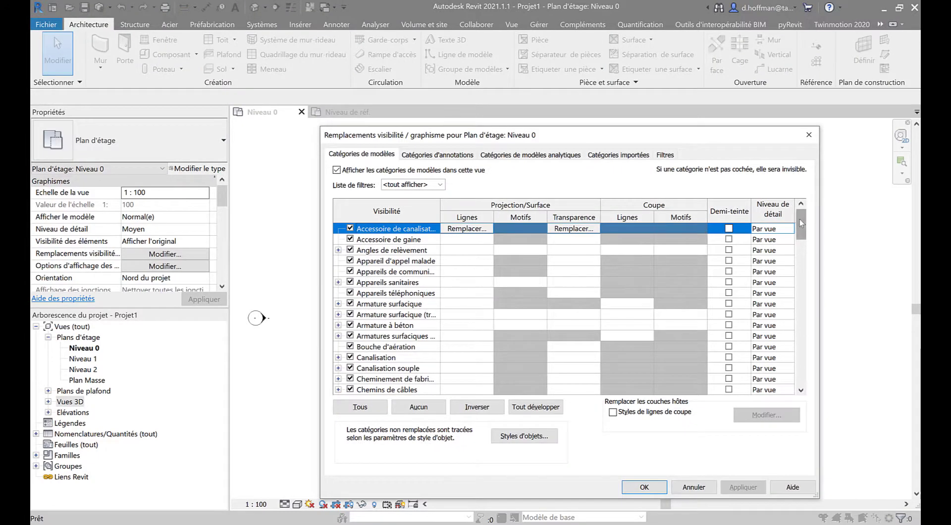
pyautogui.moveTo(801, 223); pyautogui.dragTo(783, 322)
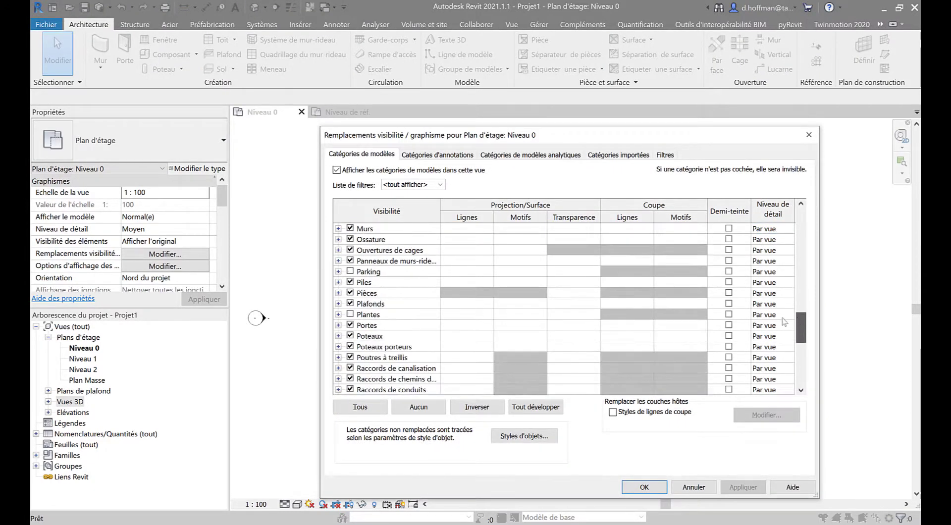
pyautogui.click(350, 315)
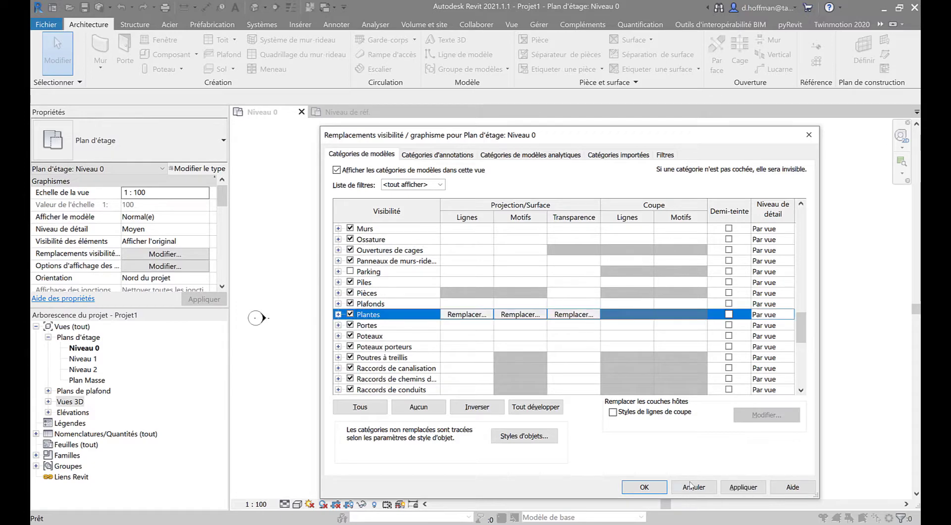
pyautogui.click(644, 487)
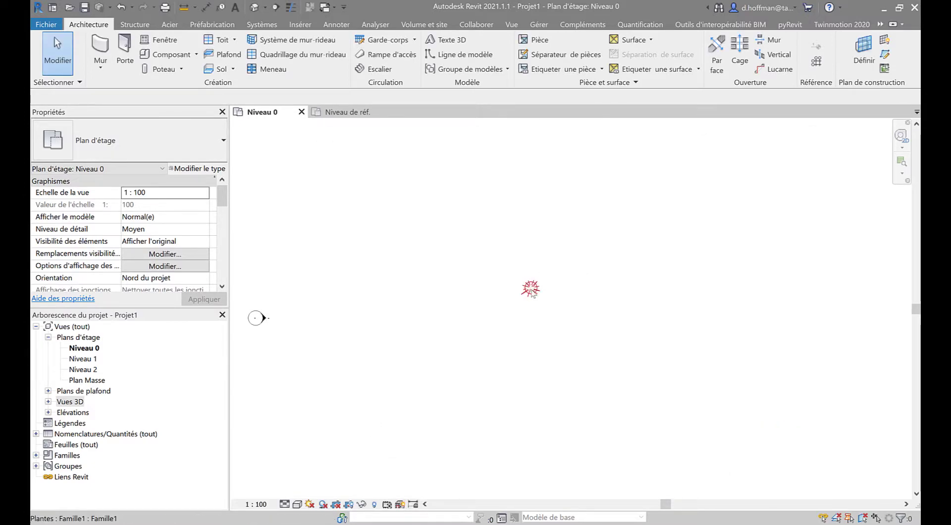
# Set the DIamètre type parameter of the plant placed in the Niveau 0 plan to 2.0000
pyautogui.scroll(5, 530, 292)
pyautogui.click(538, 265)
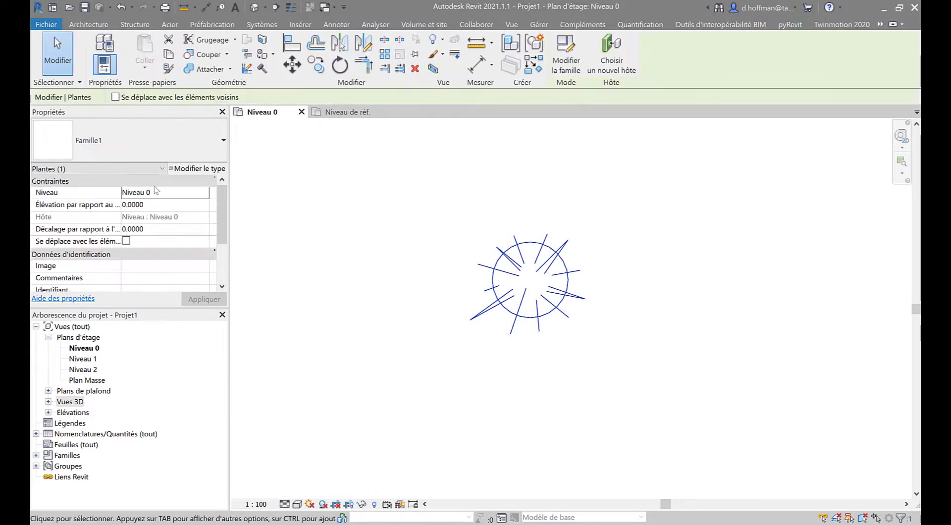
pyautogui.click(209, 168)
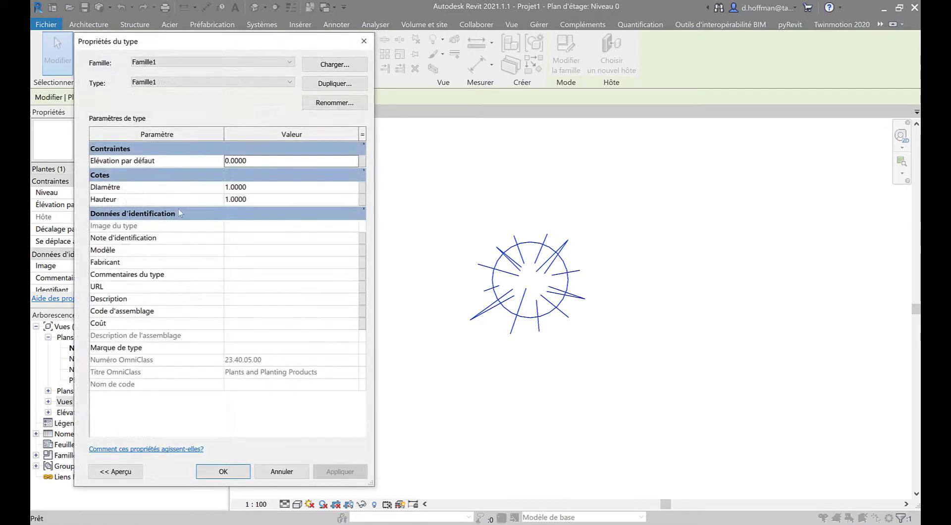
pyautogui.click(266, 187)
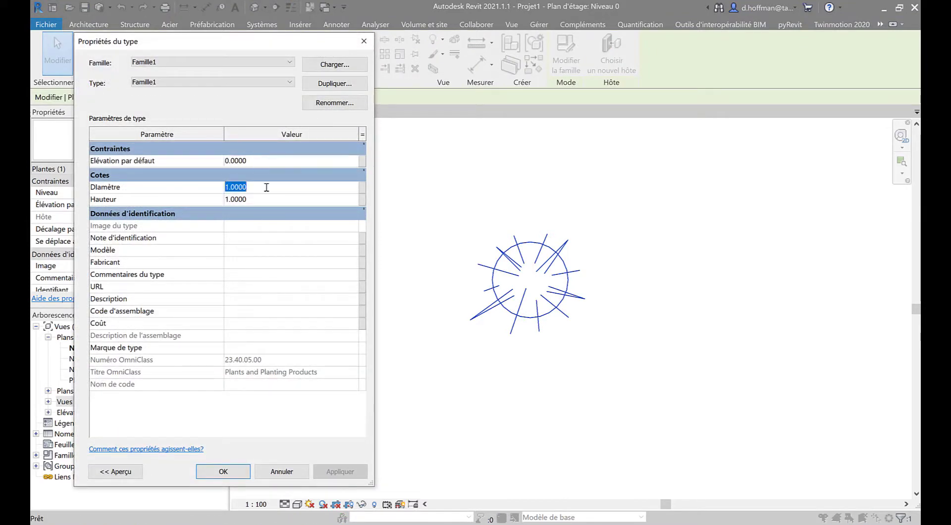
pyautogui.write('2')
pyautogui.press('Return')
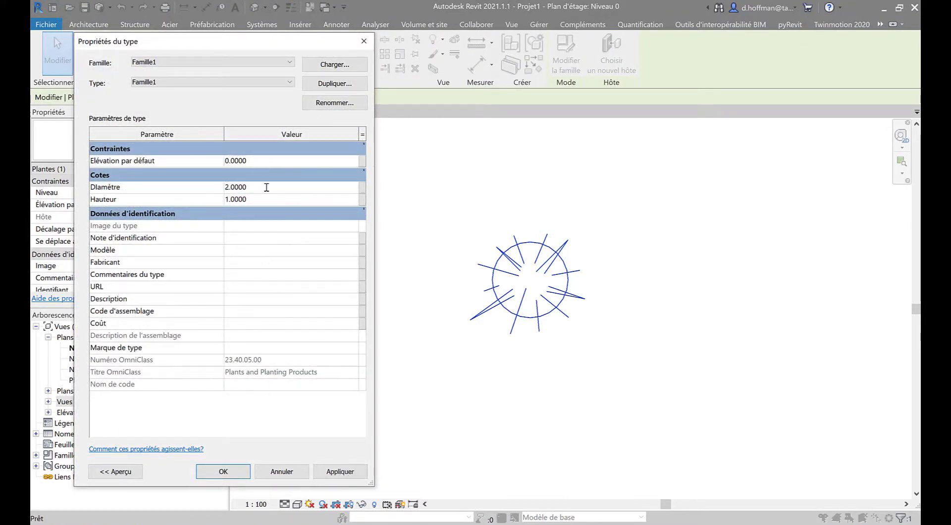
pyautogui.click(338, 473)
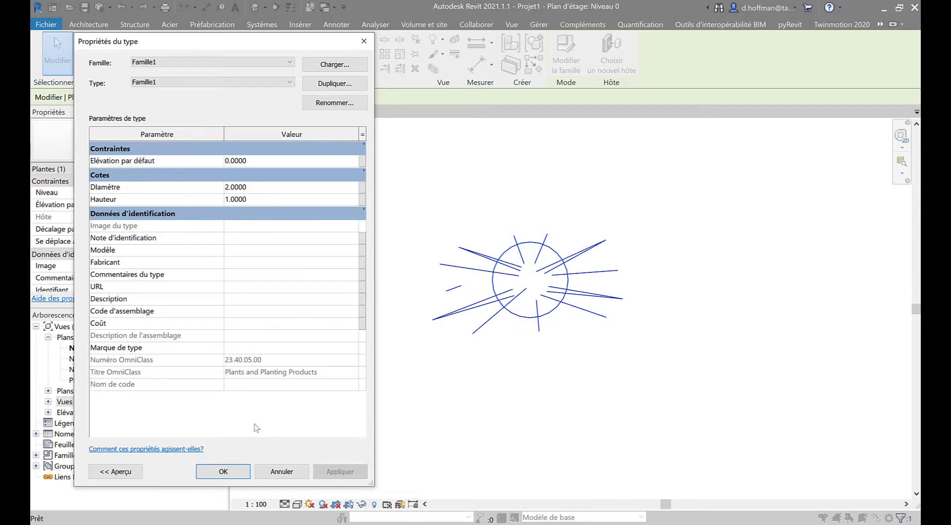
pyautogui.click(223, 471)
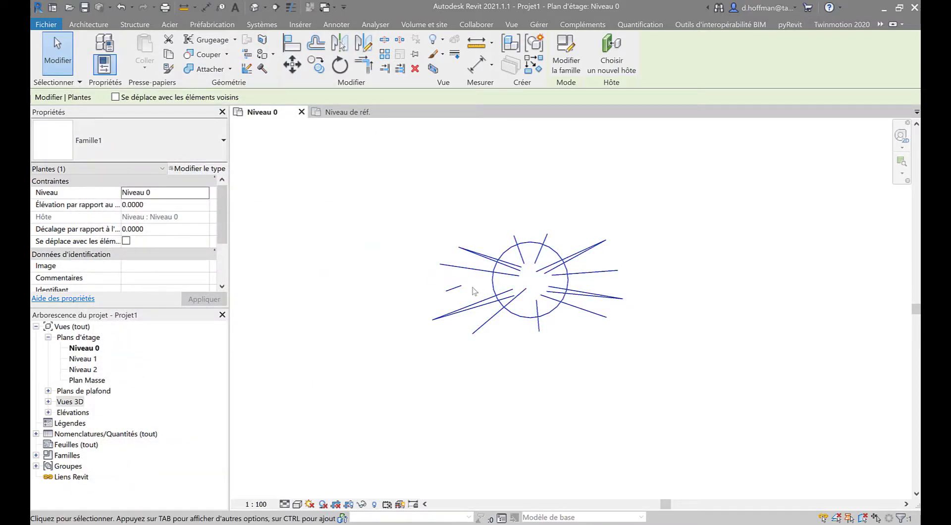
# Open the placed plant's family for editing and turn on the Cotes automatiques de l'esquisse annotation subcategory in its Niveau de réf. view
pyautogui.doubleClick(456, 289)
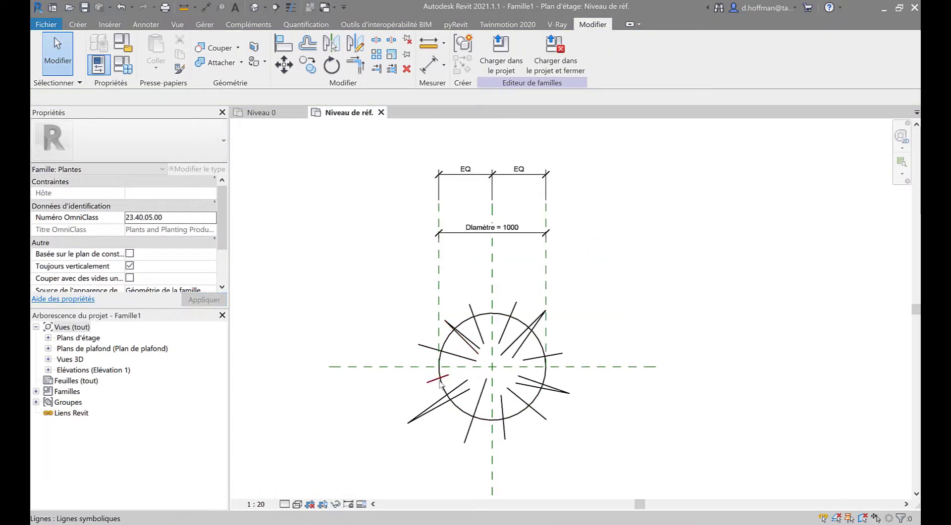
pyautogui.click(274, 112)
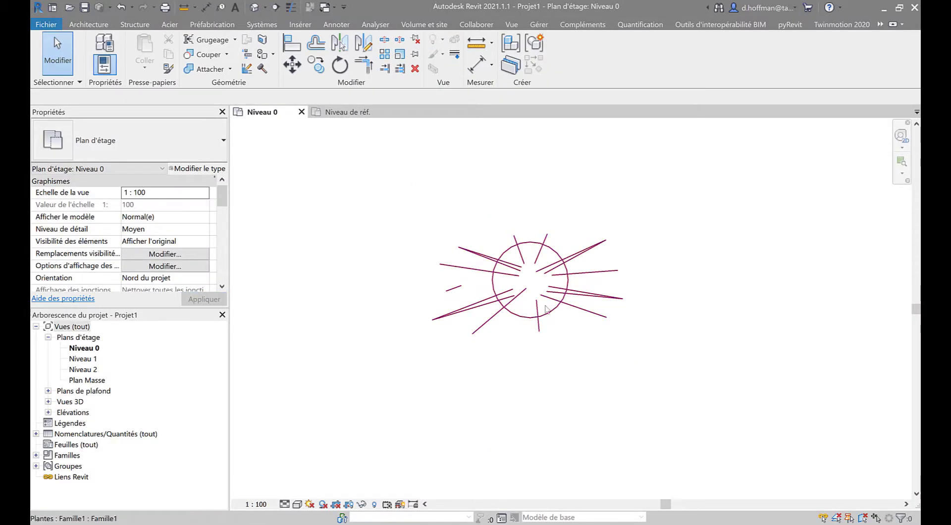
pyautogui.click(347, 112)
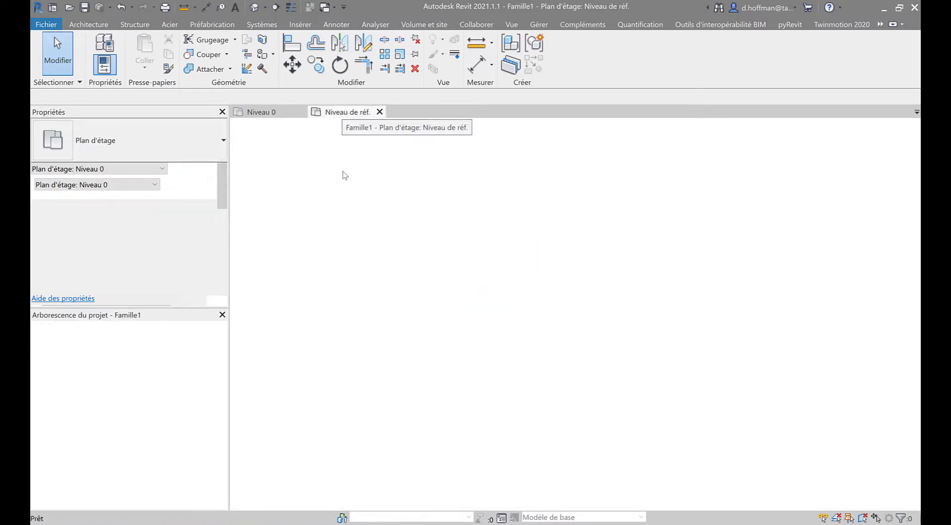
pyautogui.moveTo(519, 289); pyautogui.dragTo(547, 274, button='middle')
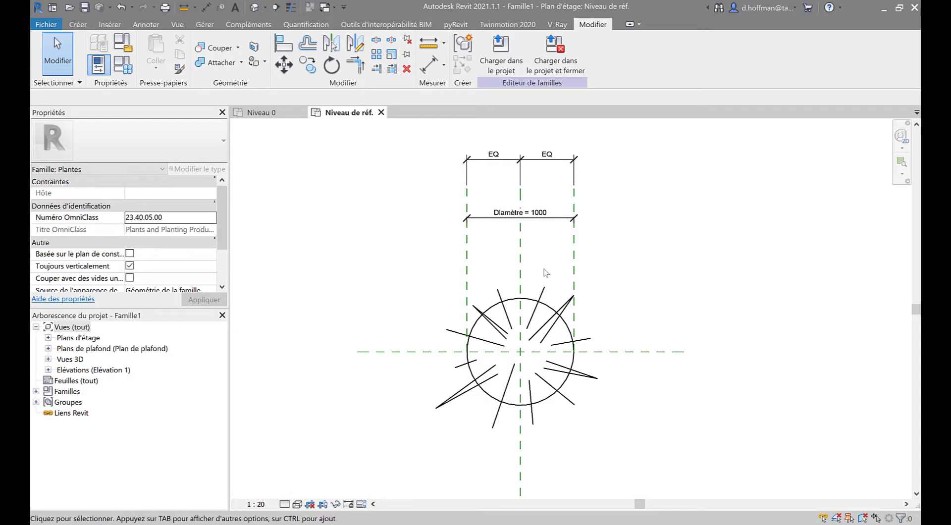
pyautogui.scroll(1, 557, 324)
pyautogui.scroll(-1, 560, 318)
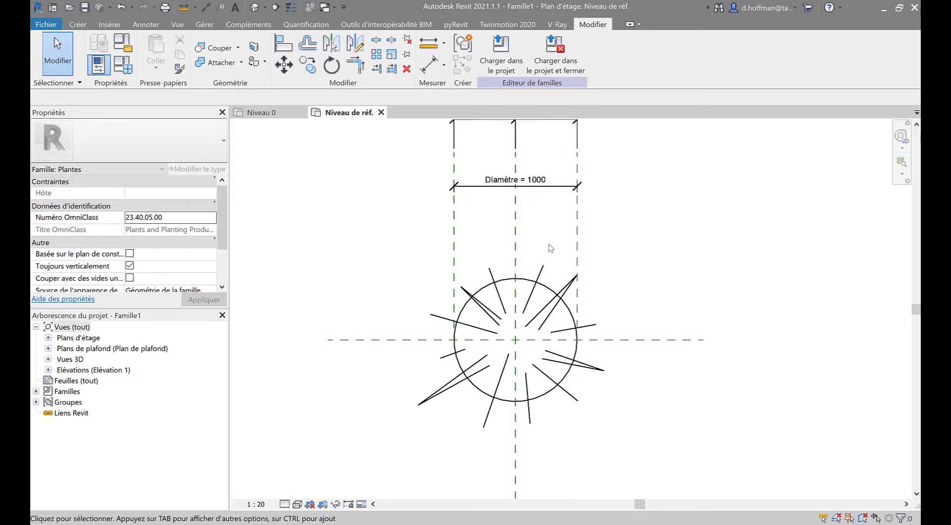
pyautogui.moveTo(562, 268); pyautogui.dragTo(545, 286, button='middle')
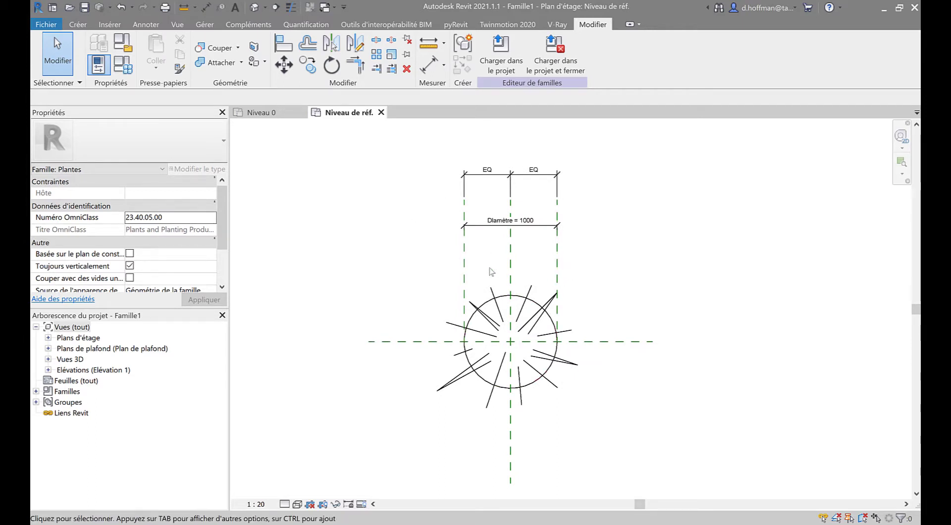
pyautogui.press('v')
pyautogui.press('v')
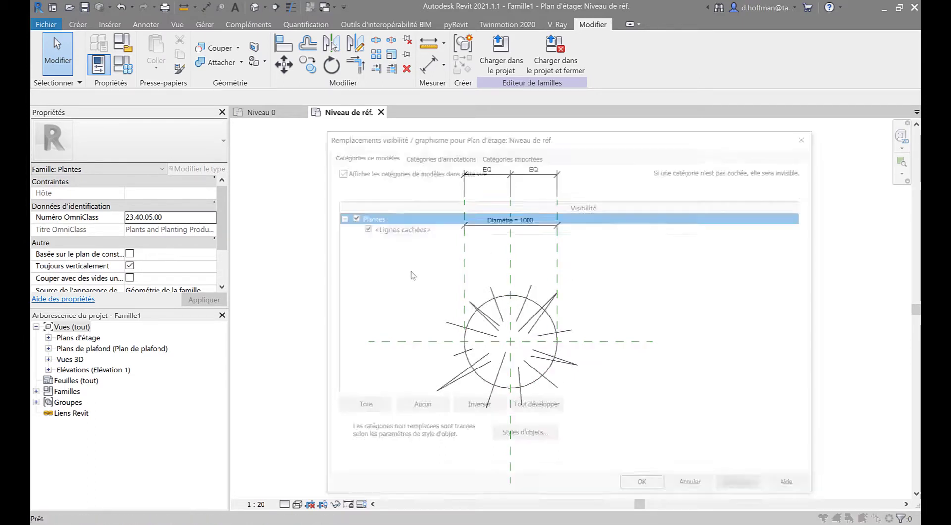
pyautogui.click(432, 156)
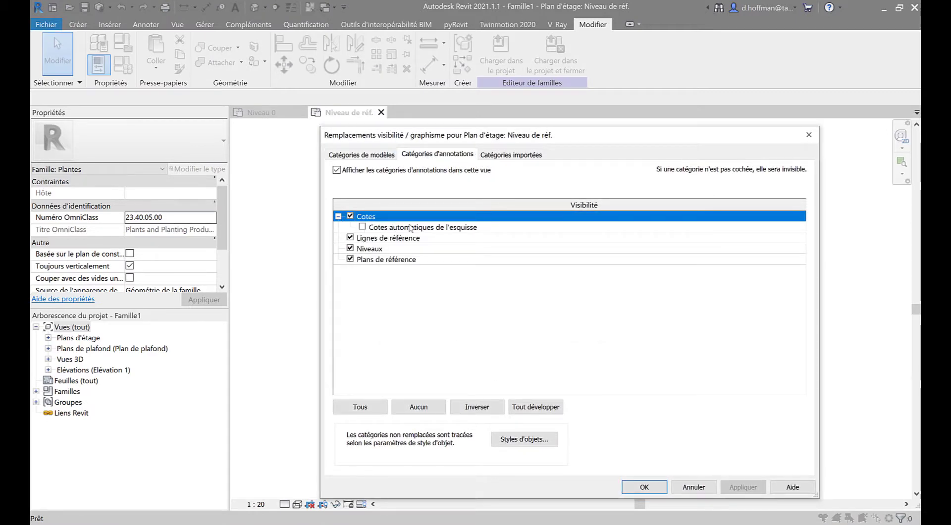
pyautogui.click(362, 227)
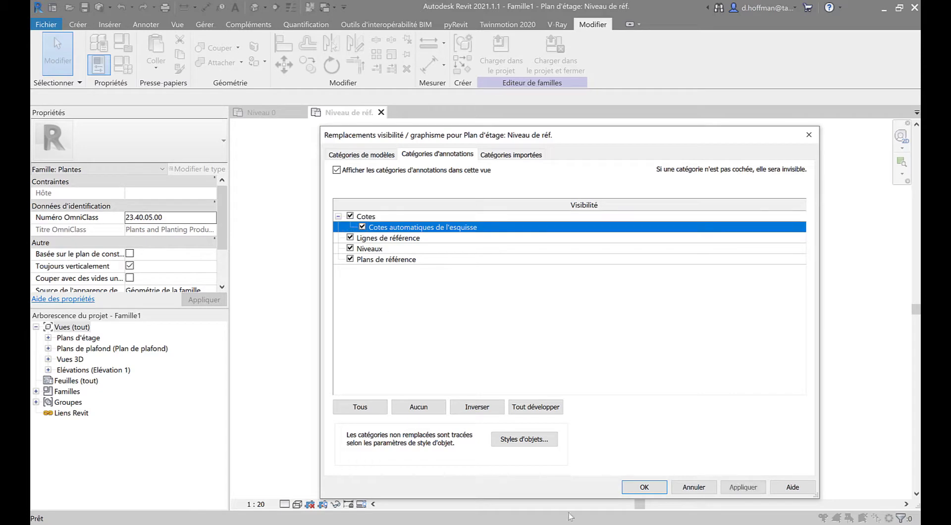
pyautogui.click(644, 487)
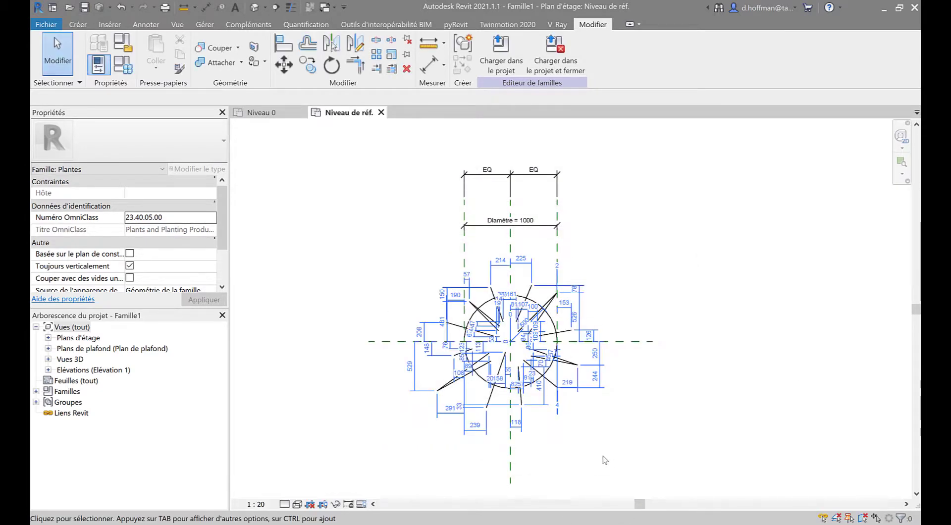
# Examine which reference planes the automatic sketch dimensions tie the symbol's lines and circle to, comparing them with the plant in Niveau 0
pyautogui.scroll(3, 488, 418)
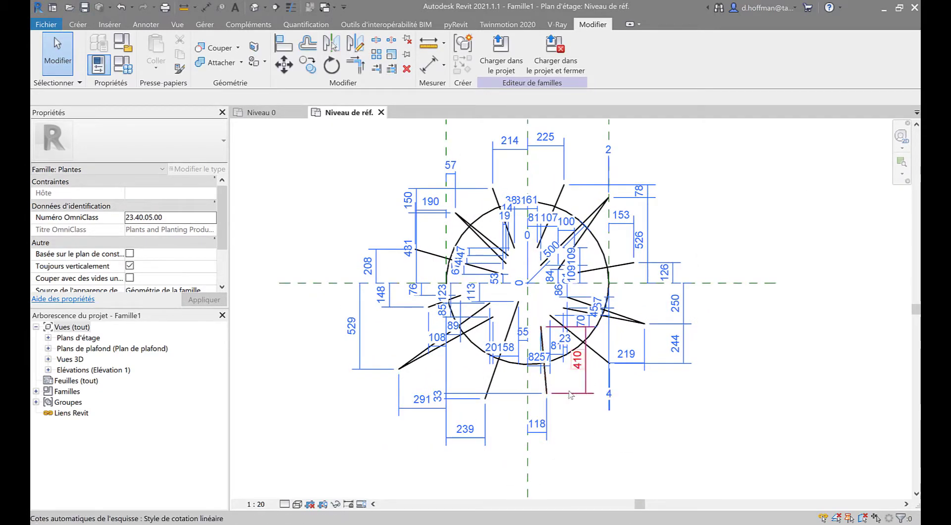
pyautogui.moveTo(684, 393)
pyautogui.mouseDown(button='middle')
pyautogui.moveTo(685, 410)
pyautogui.moveTo(674, 413)
pyautogui.mouseUp(button='middle')
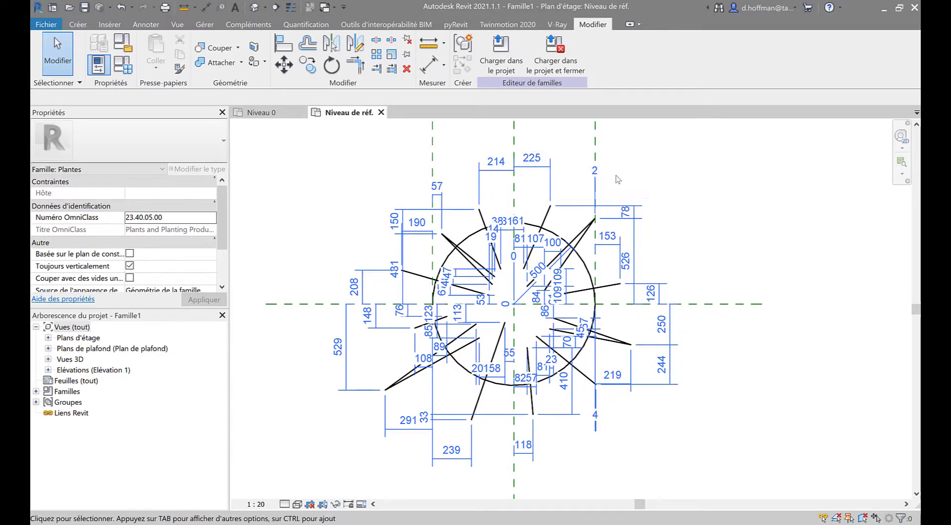
pyautogui.scroll(-2, 653, 186)
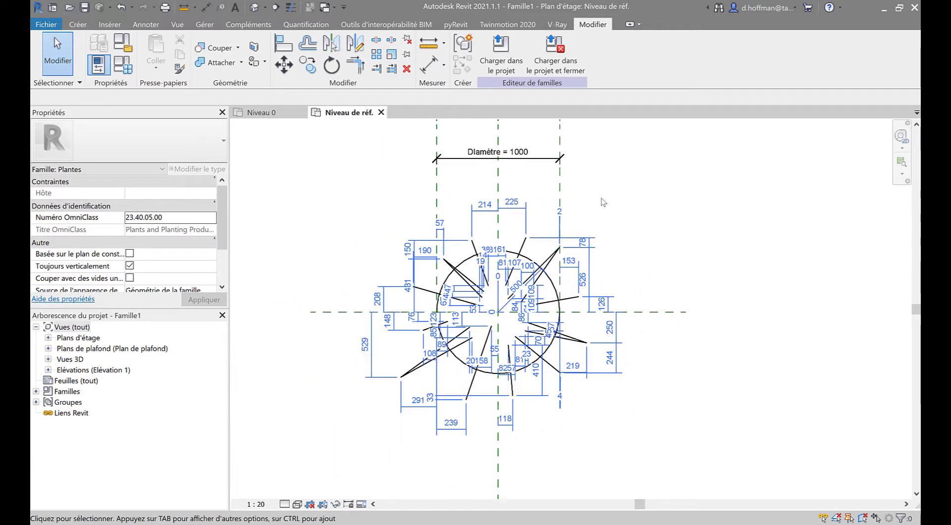
pyautogui.scroll(1, 604, 203)
pyautogui.scroll(1, 544, 225)
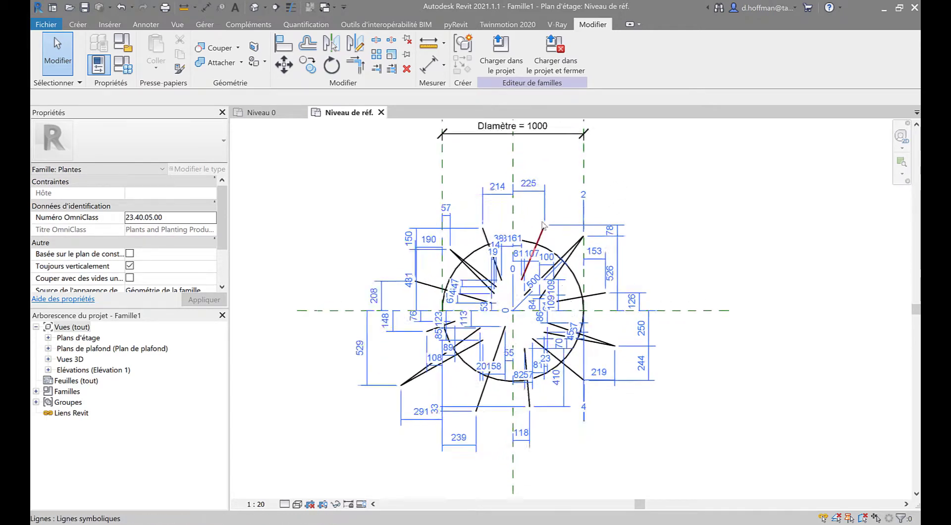
pyautogui.scroll(2, 544, 225)
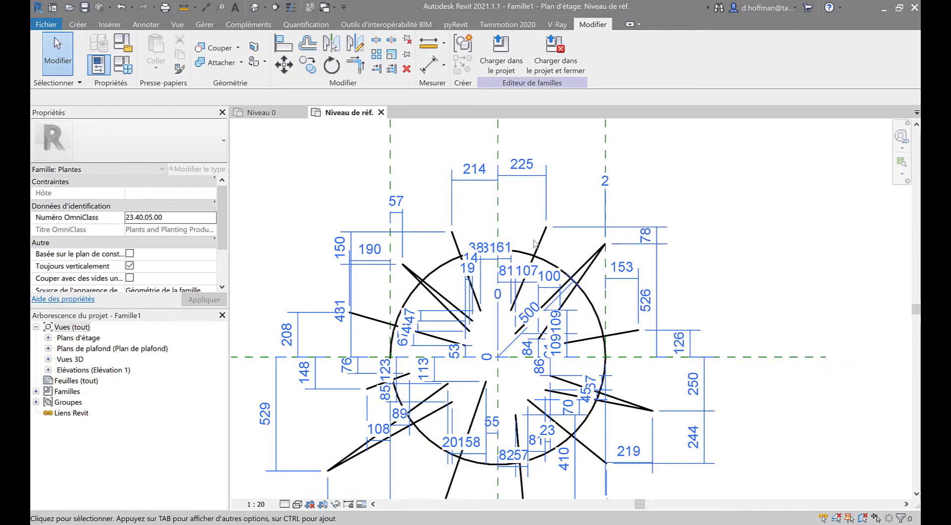
pyautogui.click(260, 112)
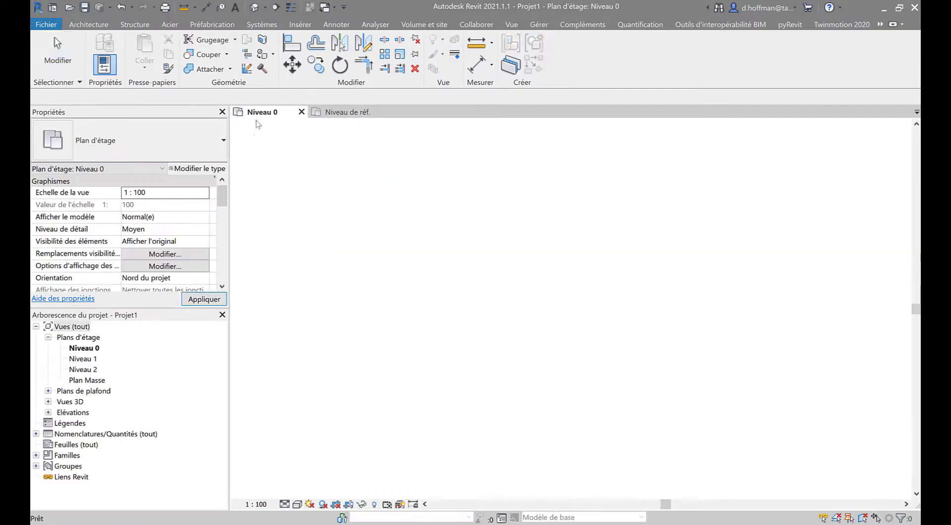
pyautogui.scroll(2, 545, 245)
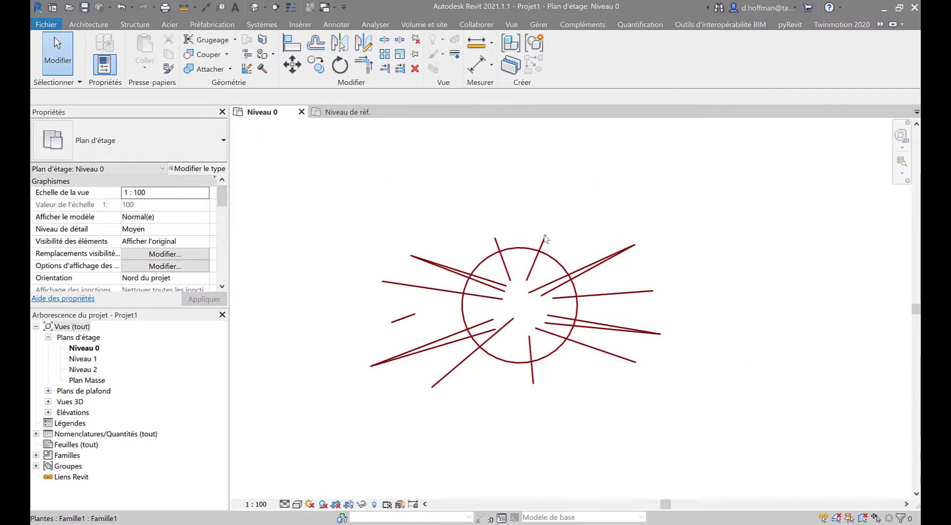
pyautogui.click(347, 112)
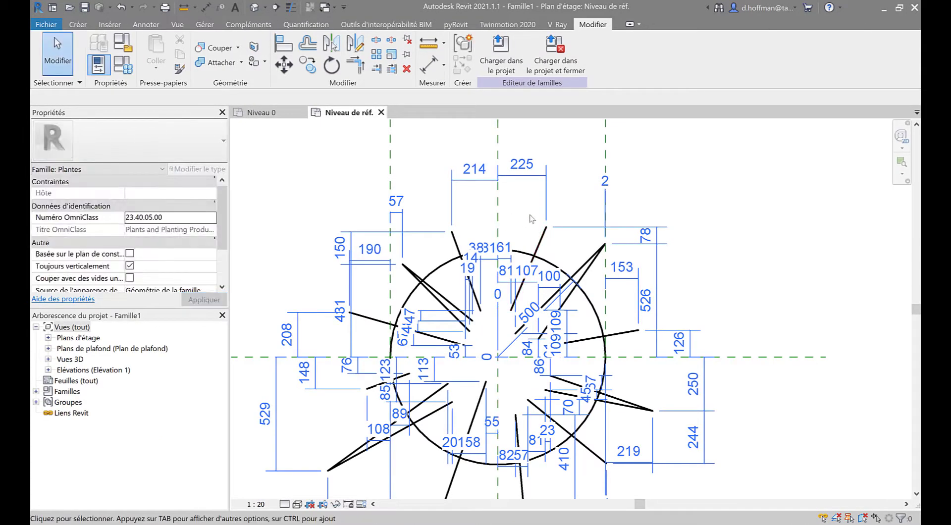
pyautogui.moveTo(510, 239); pyautogui.dragTo(498, 153, button='middle')
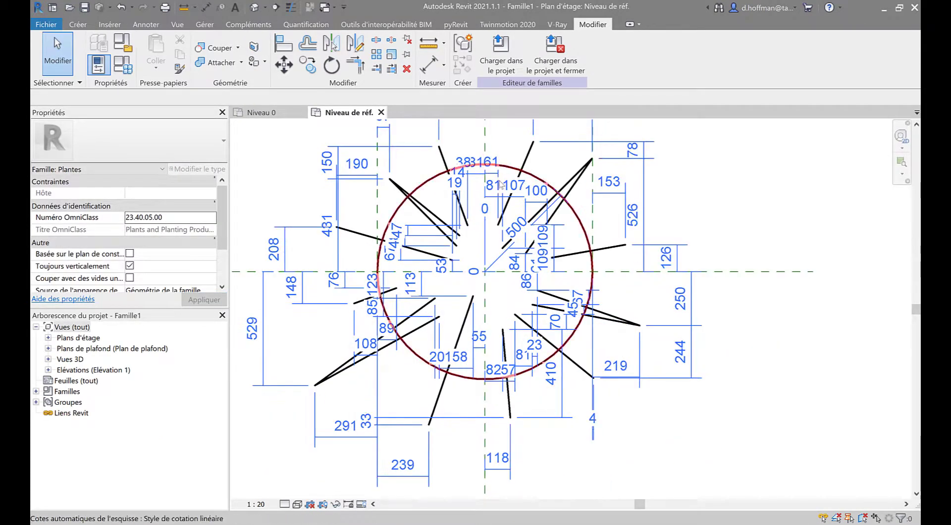
pyautogui.scroll(-1, 627, 222)
pyautogui.moveTo(609, 219); pyautogui.dragTo(612, 256, button='middle')
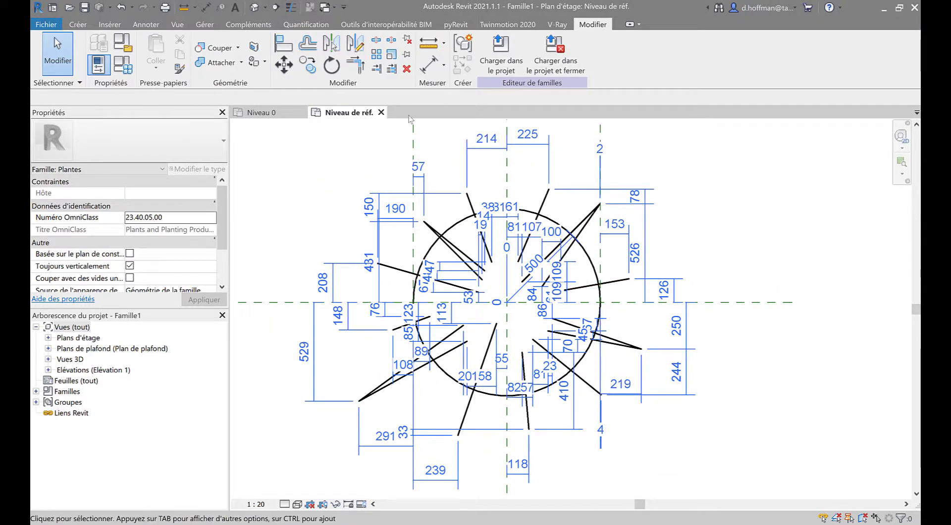
pyautogui.click(258, 113)
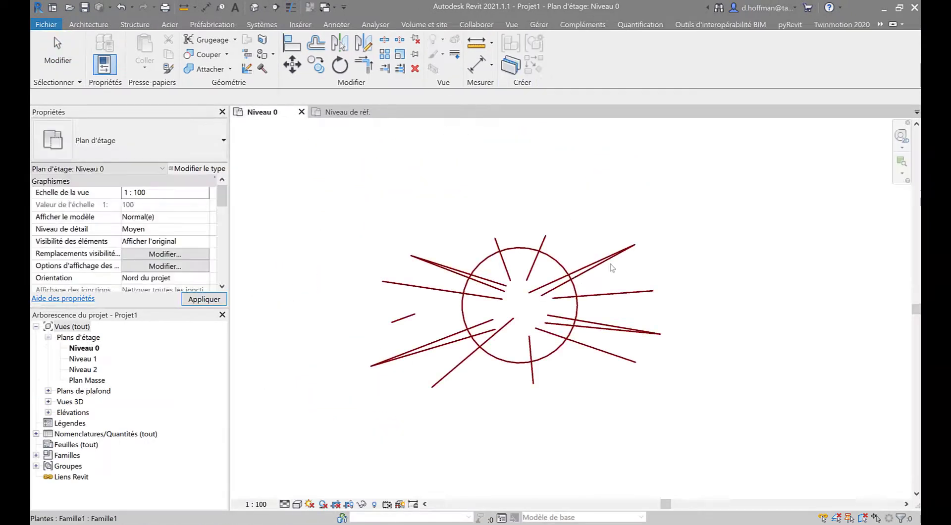
pyautogui.click(344, 113)
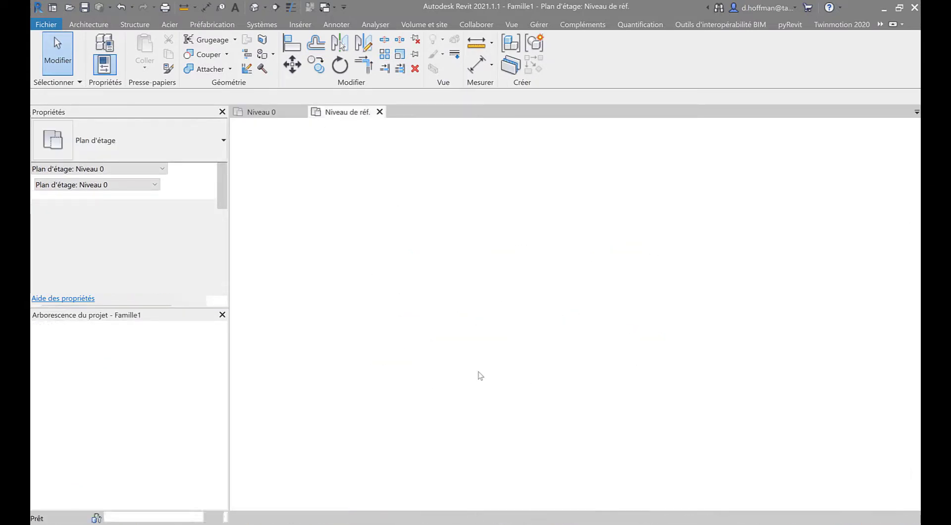
pyautogui.scroll(3, 417, 337)
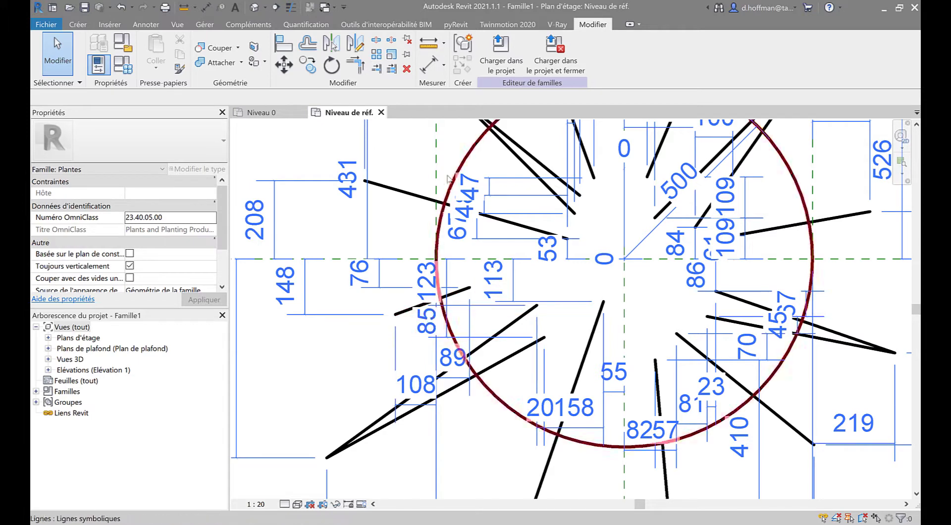
pyautogui.scroll(-1, 490, 293)
pyautogui.scroll(-2, 489, 294)
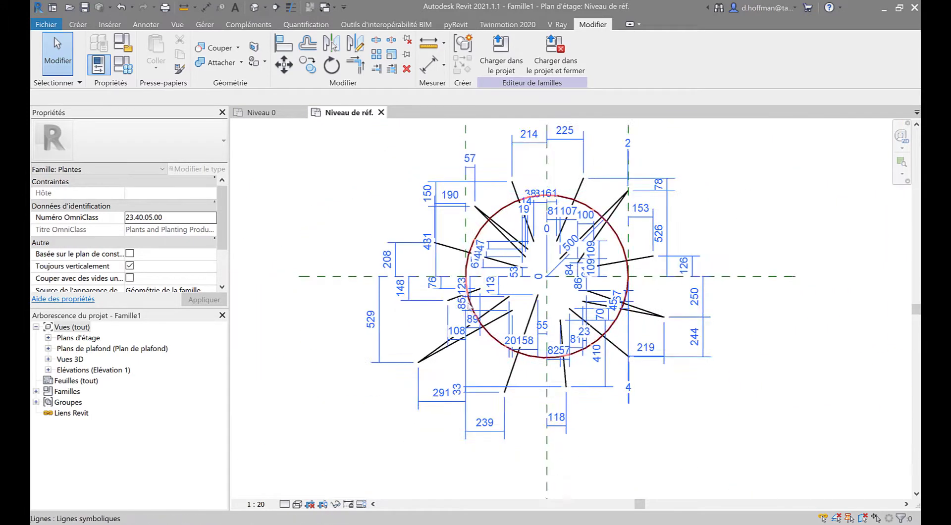
pyautogui.scroll(3, 479, 293)
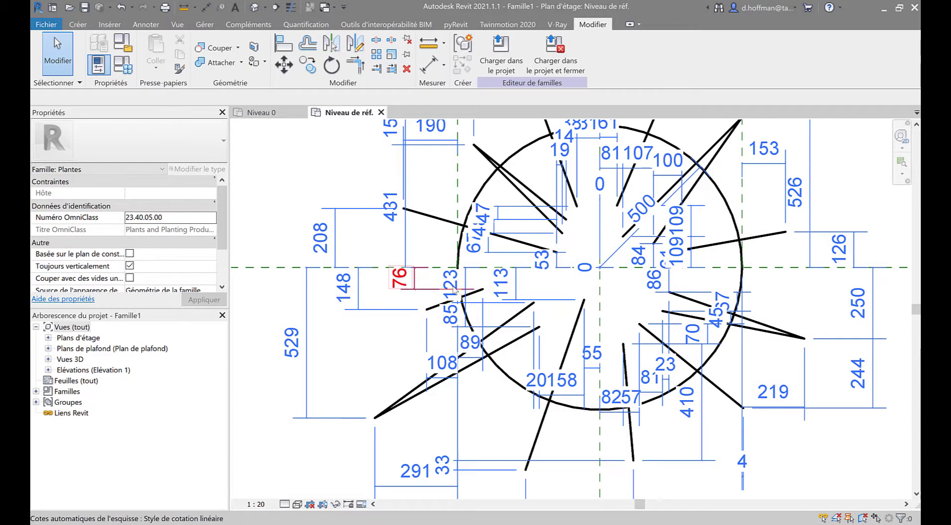
pyautogui.scroll(-3, 452, 285)
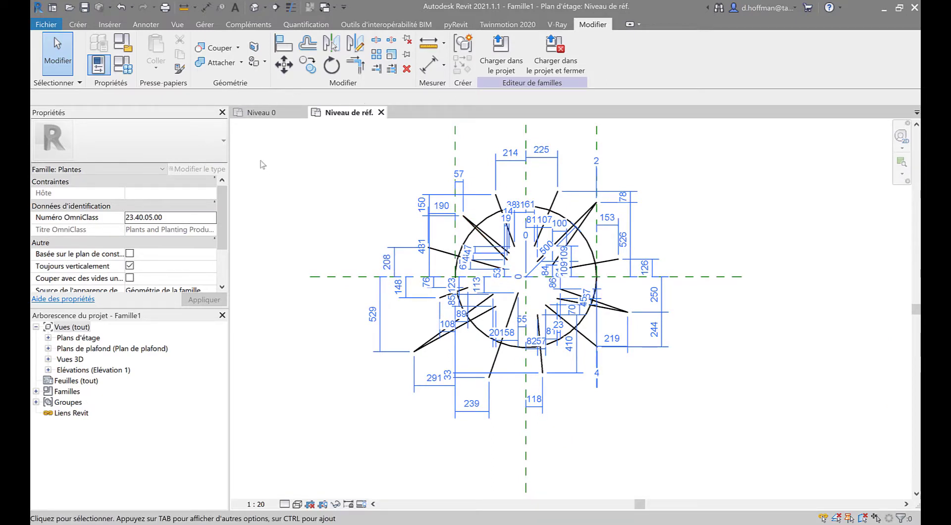
# Review the placed plant's type parameters in Niveau 0, and delete the DIamètre dimension above the symbol in the family's Niveau de réf. view
pyautogui.click(274, 113)
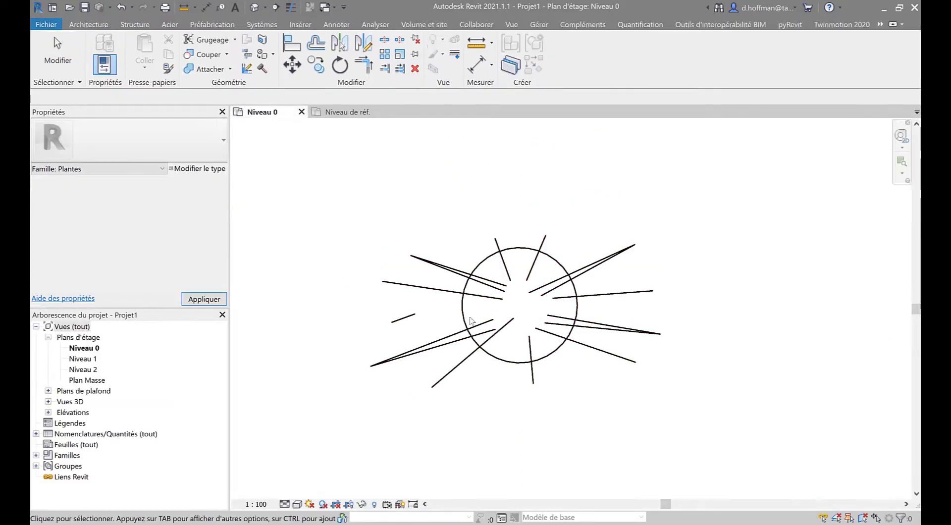
pyautogui.click(574, 258)
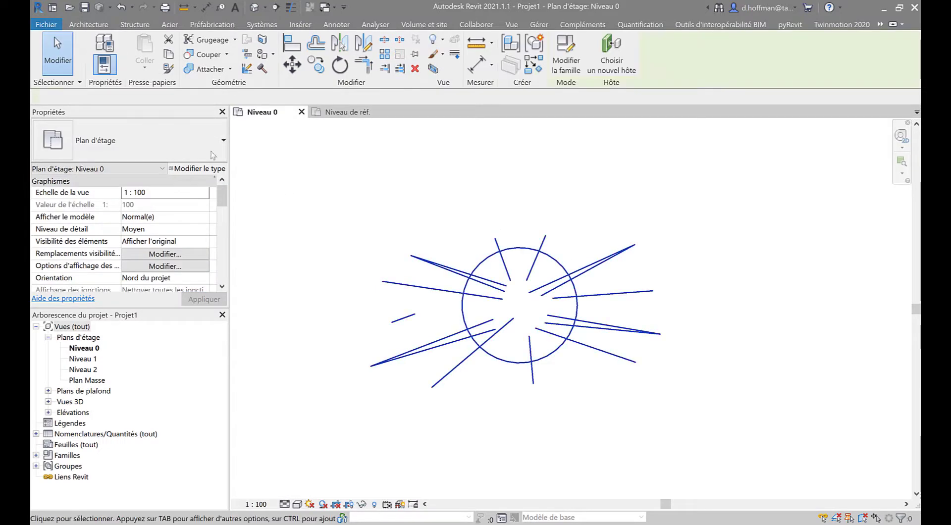
pyautogui.click(197, 168)
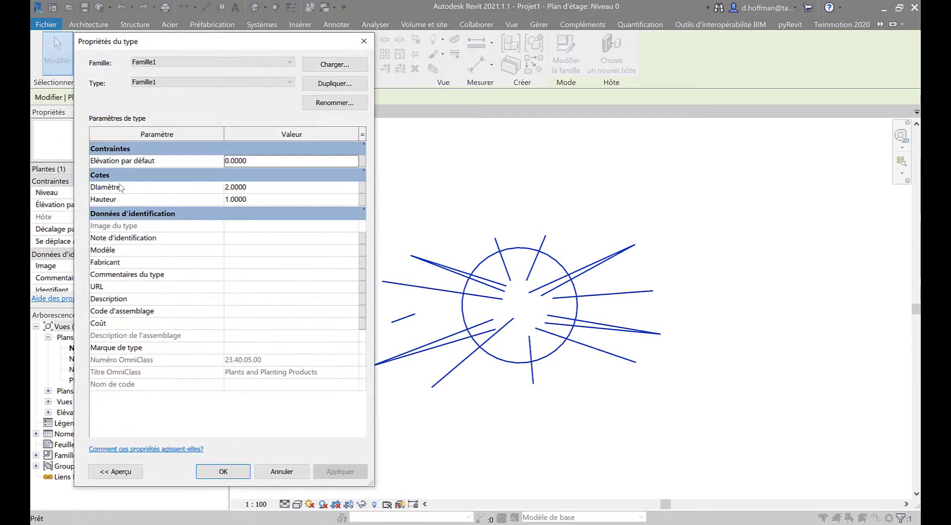
pyautogui.click(227, 469)
pyautogui.click(360, 115)
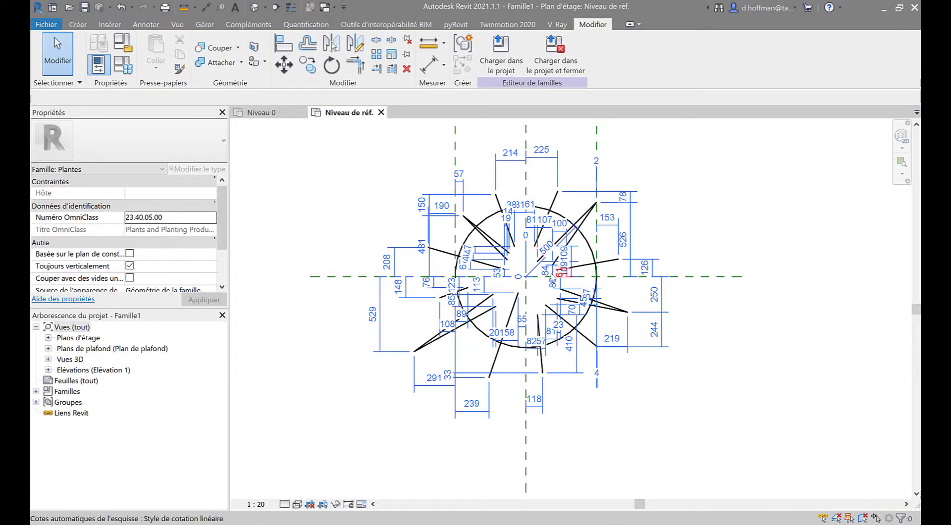
pyautogui.moveTo(553, 279); pyautogui.dragTo(546, 345, button='middle')
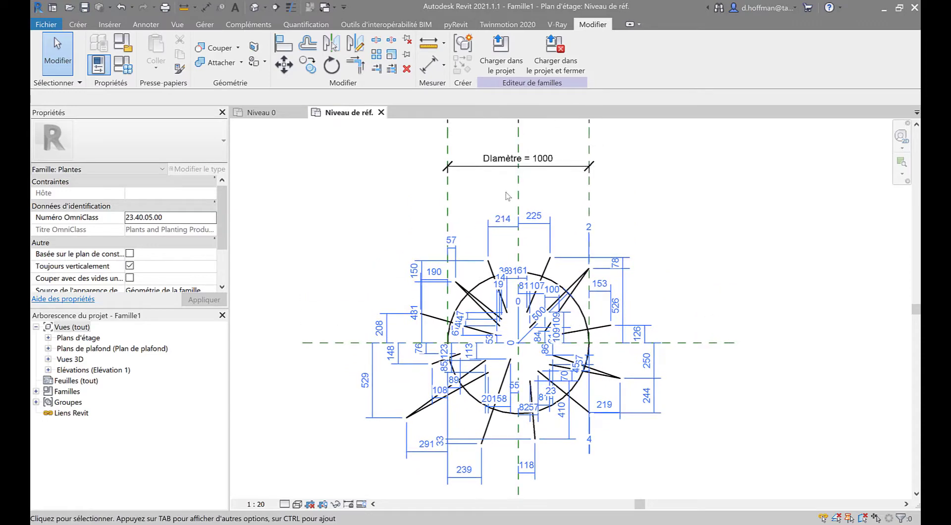
pyautogui.click(551, 167)
pyautogui.press('Escape')
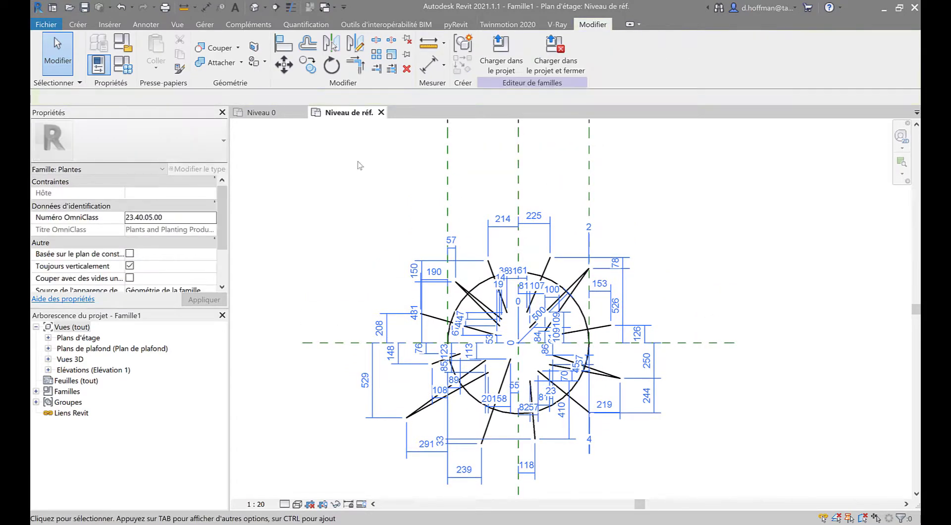
# Turn off the Cotes automatiques de l'esquisse annotation subcategory in the family's Niveau de réf. view
pyautogui.scroll(-2, 613, 197)
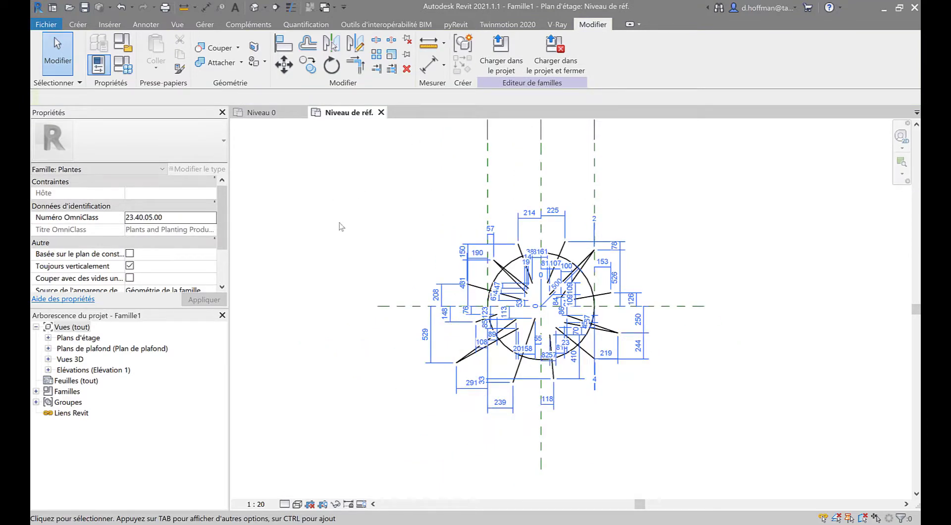
pyautogui.press('v')
pyautogui.press('g')
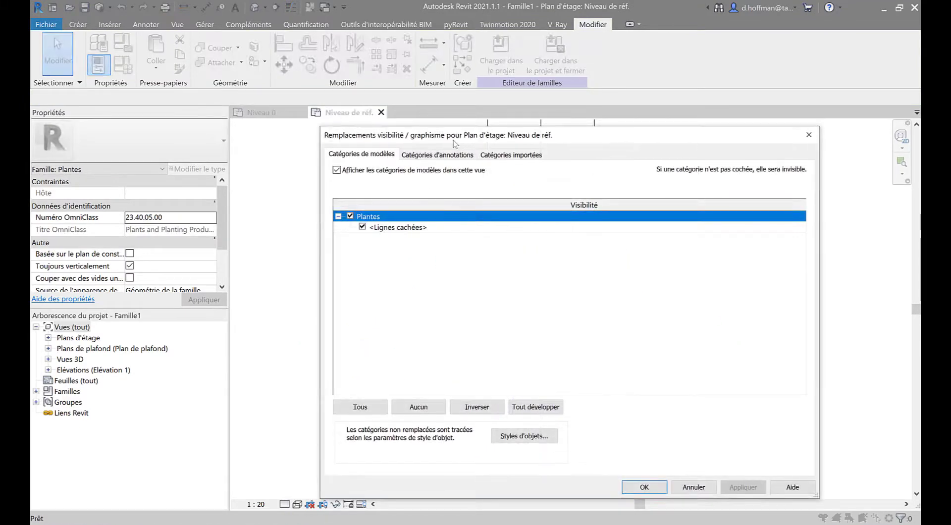
pyautogui.click(438, 155)
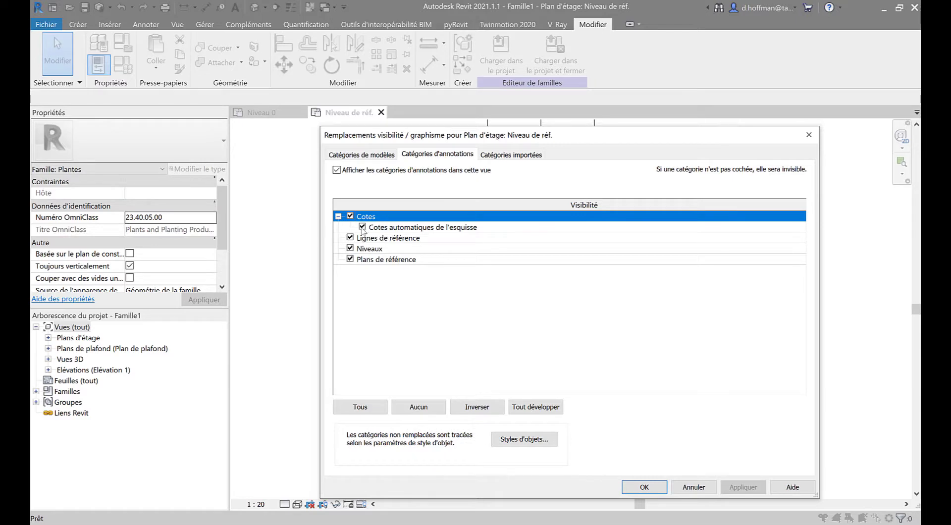
pyautogui.click(362, 227)
pyautogui.click(642, 487)
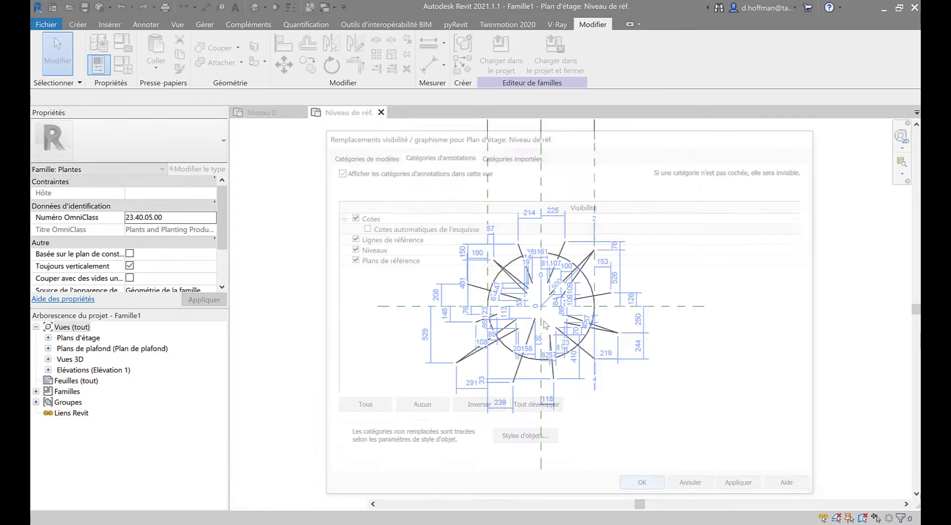
# Delete the two outer vertical reference planes beside the symbol's circle and review the DIamètre and Hauteur parameters in the family types
pyautogui.scroll(-3, 544, 325)
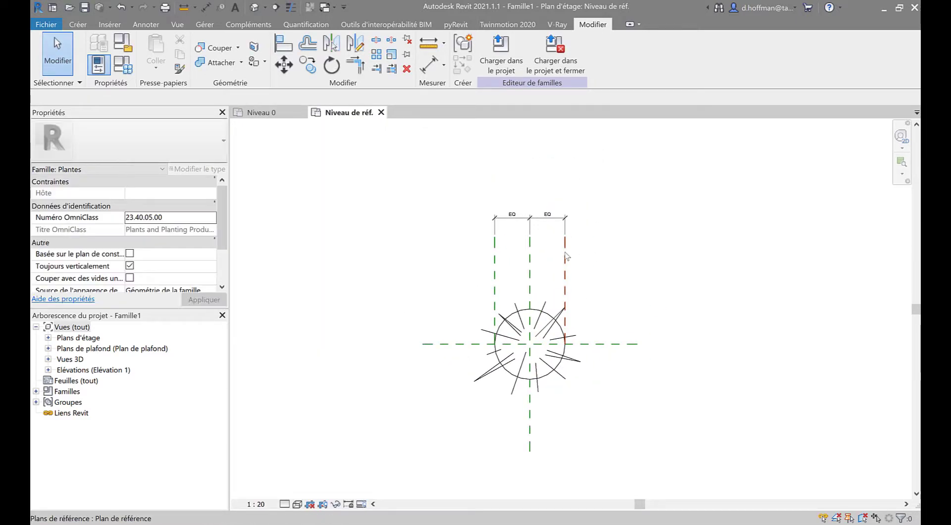
pyautogui.click(567, 256)
pyautogui.press('Delete')
pyautogui.click(494, 277)
pyautogui.press('Delete')
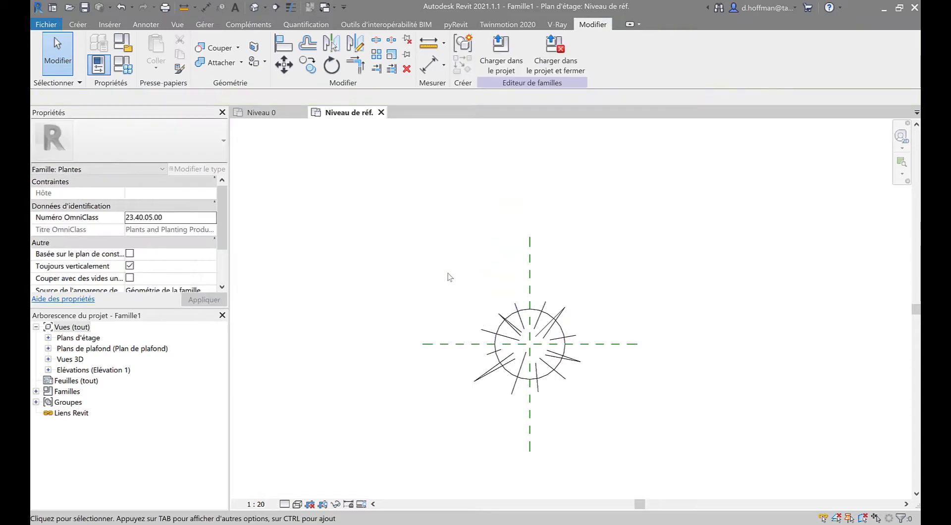
pyautogui.moveTo(588, 293); pyautogui.dragTo(533, 298, button='middle')
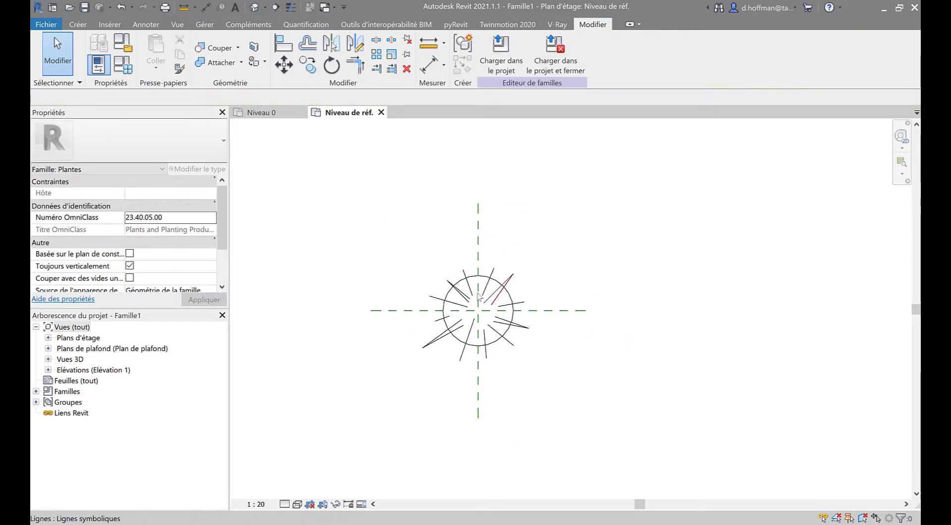
pyautogui.click(121, 72)
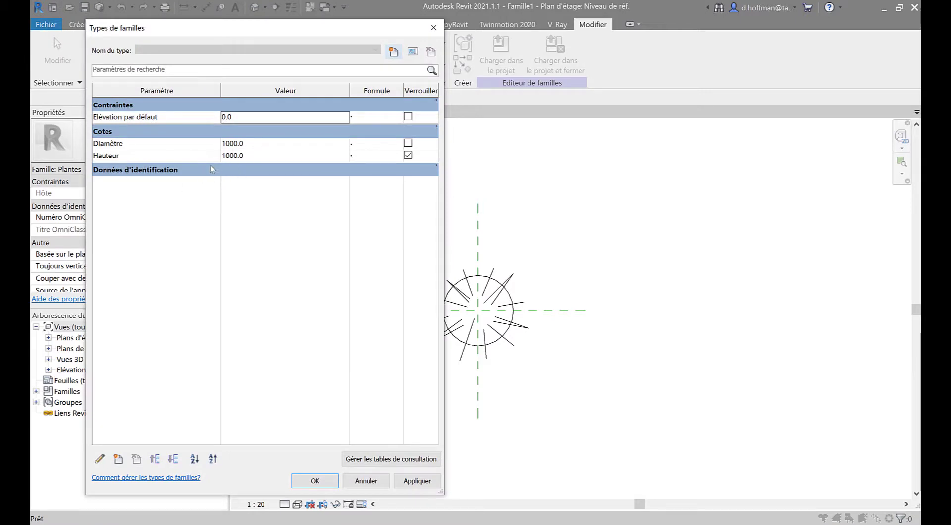
pyautogui.click(319, 480)
# Delete the Famille1 plant family and its placed instance from Projet1
pyautogui.click(272, 114)
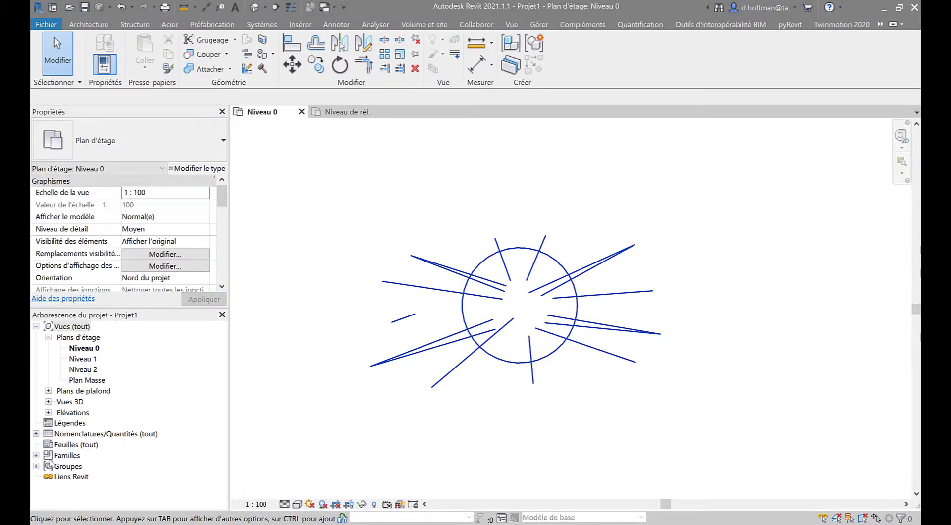
pyautogui.click(36, 455)
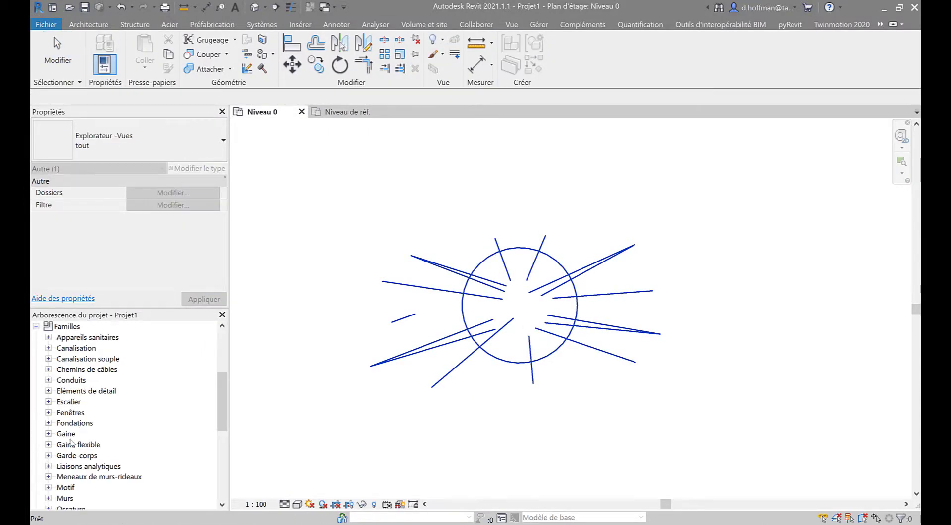
pyautogui.scroll(-4, 71, 443)
pyautogui.click(48, 424)
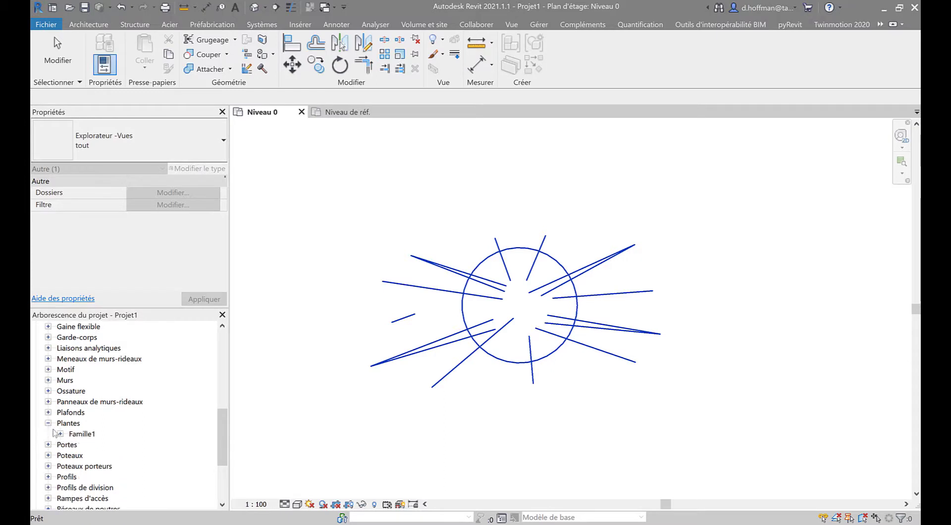
pyautogui.rightClick(78, 435)
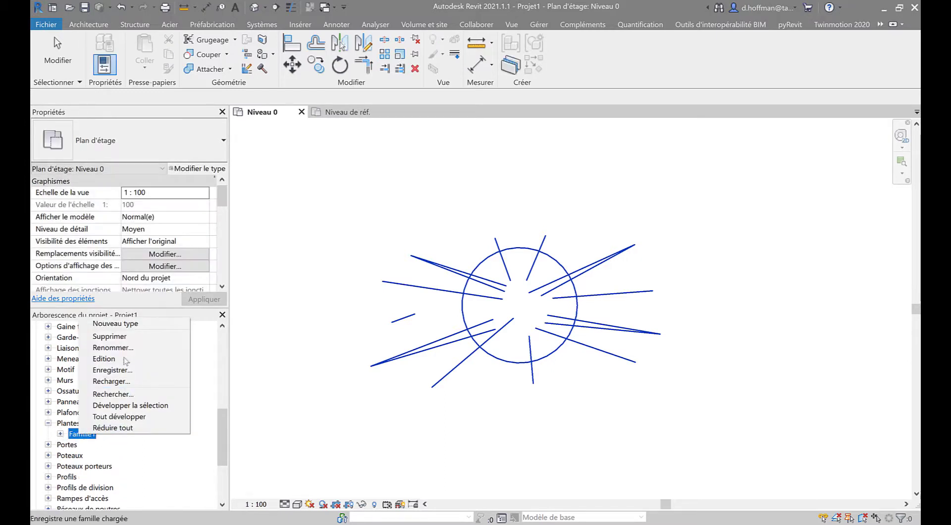
pyautogui.click(128, 338)
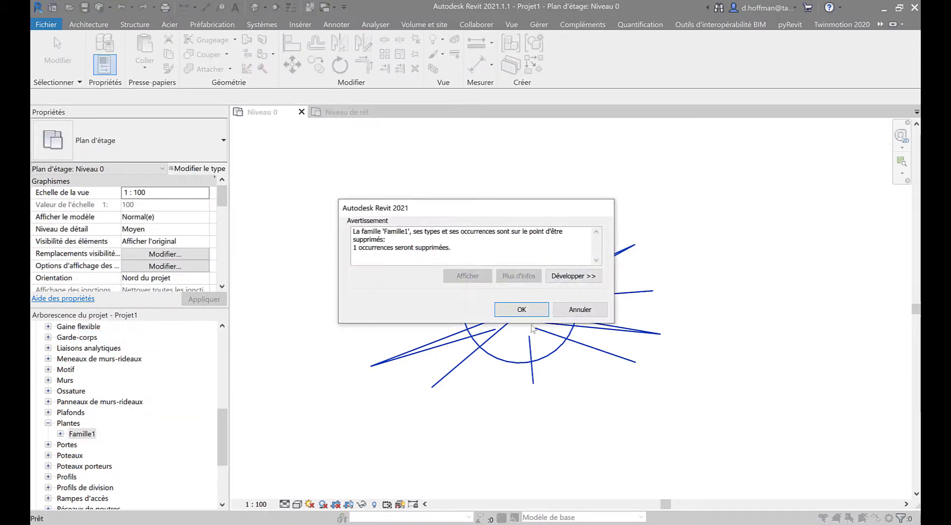
pyautogui.click(533, 313)
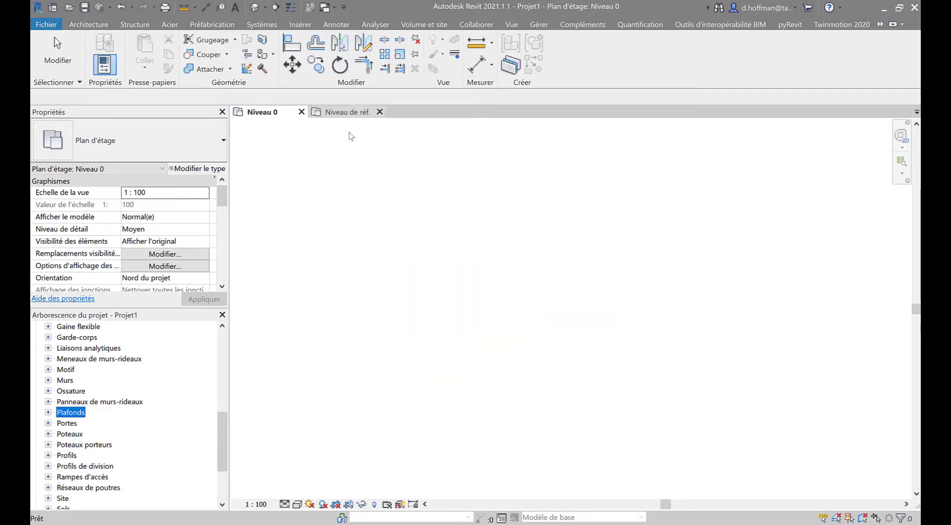
# Load the edited plant family into the project and place one instance in the Niveau 0 floor plan
pyautogui.click(351, 115)
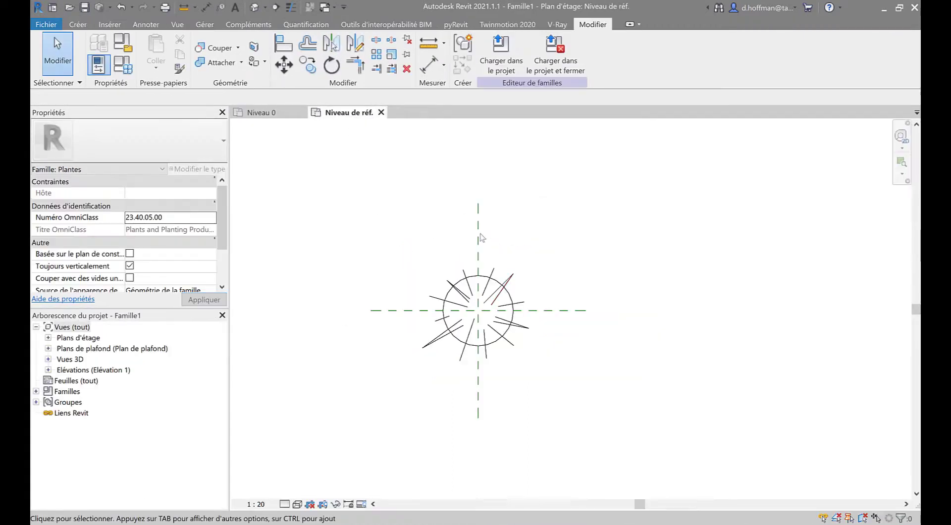
pyautogui.click(500, 50)
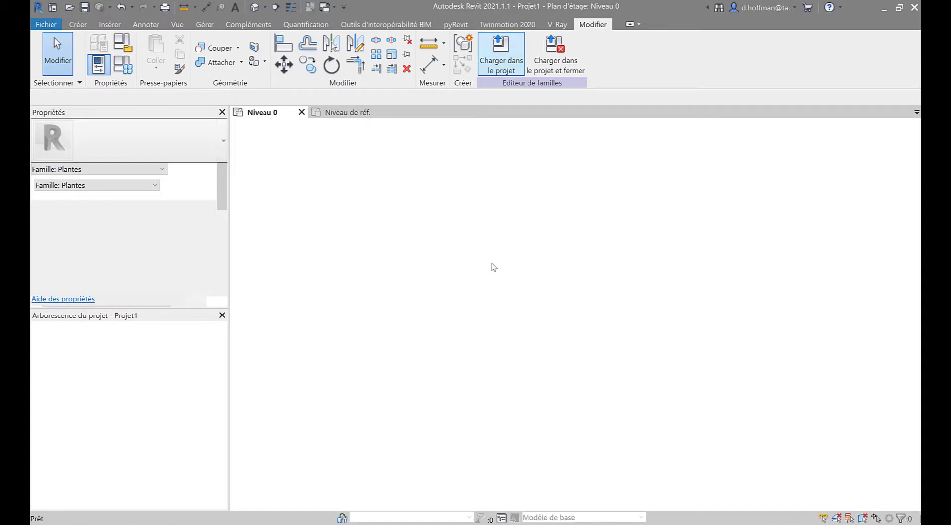
pyautogui.click(522, 337)
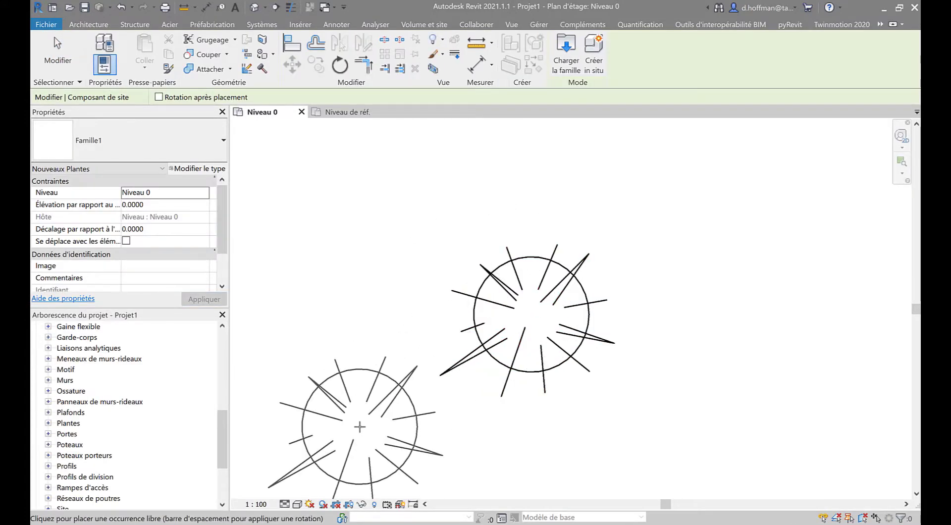